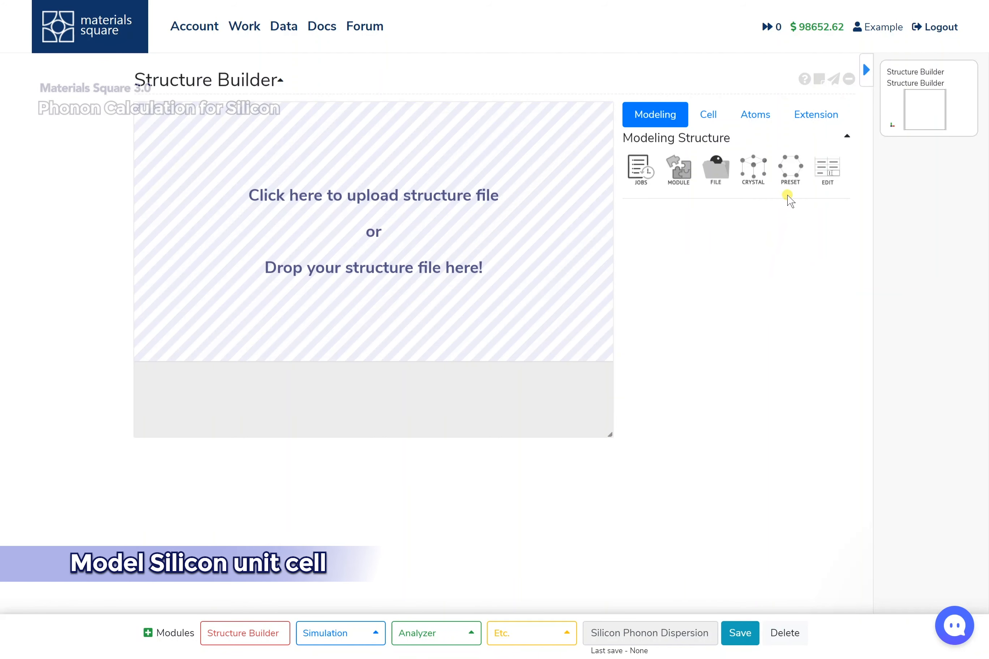
Generate the preset Silicon (Unit cell) structure and convert it to its primitive cell
left_click(789, 174)
left_click(735, 241)
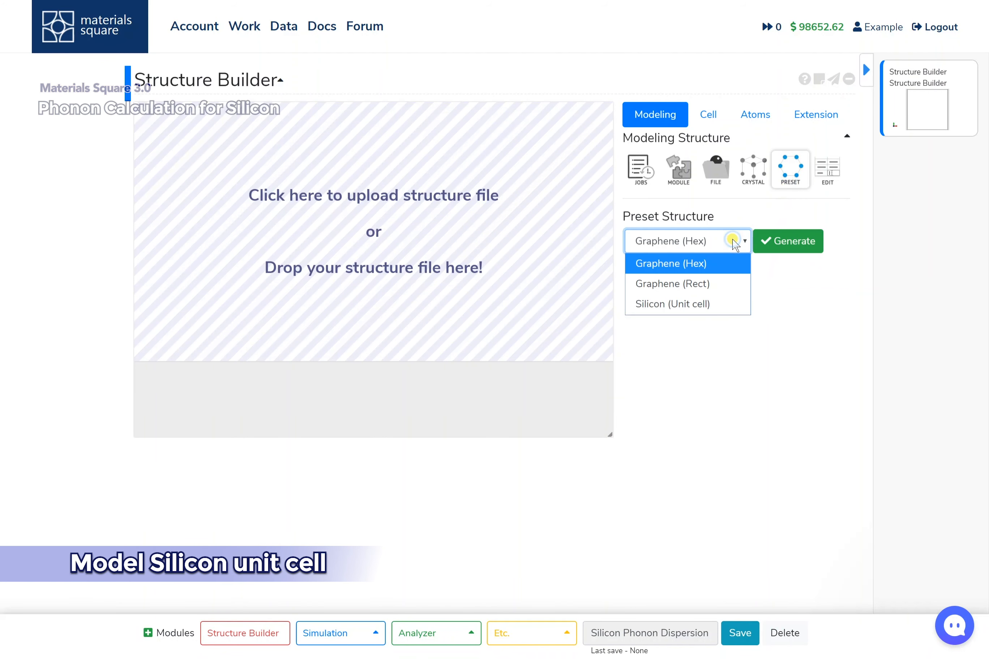
left_click(711, 303)
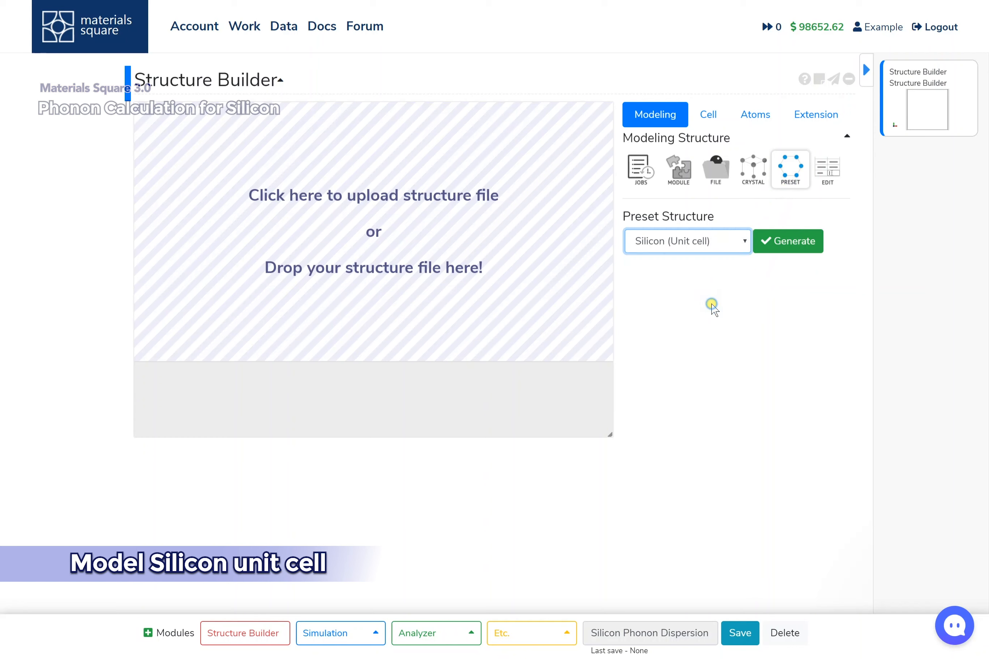
left_click(777, 247)
left_click(777, 246)
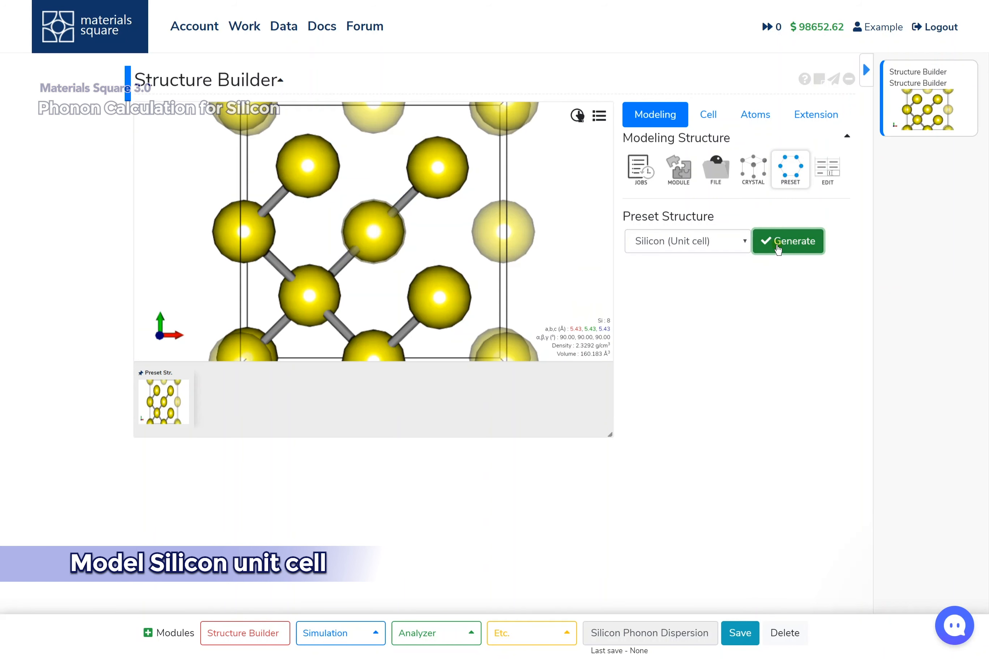
left_click(718, 122)
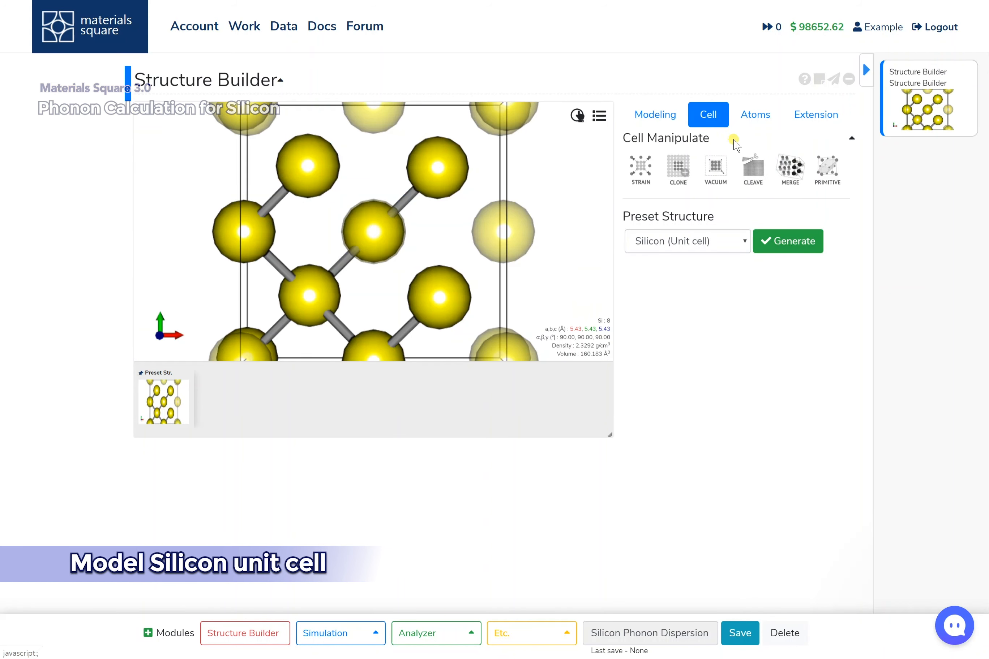
left_click(824, 184)
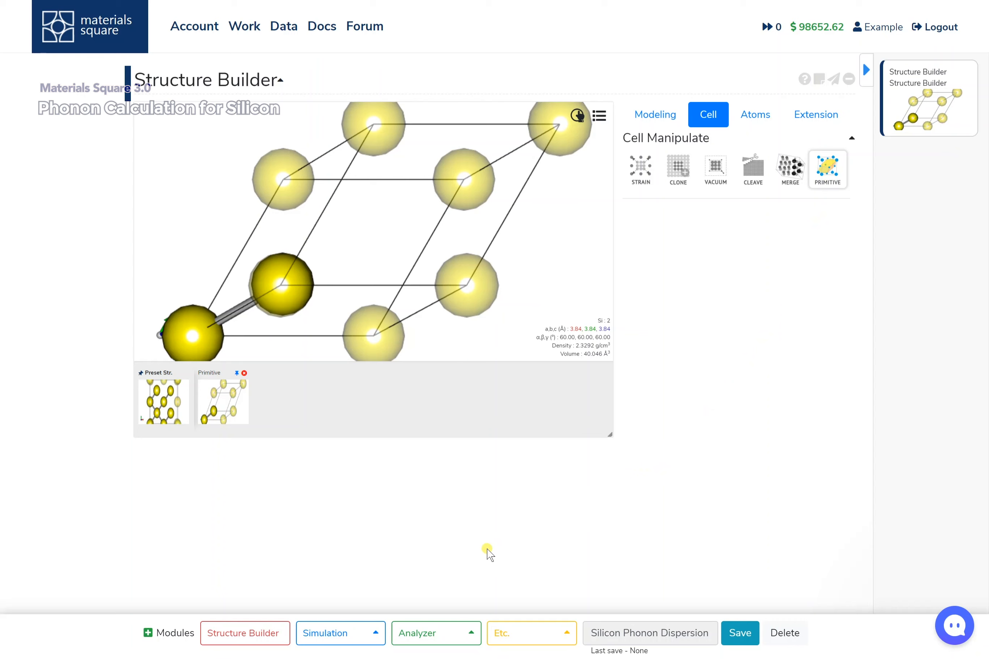
Add a Quantum Espresso simulation module connected to the silicon structure
left_click(365, 623)
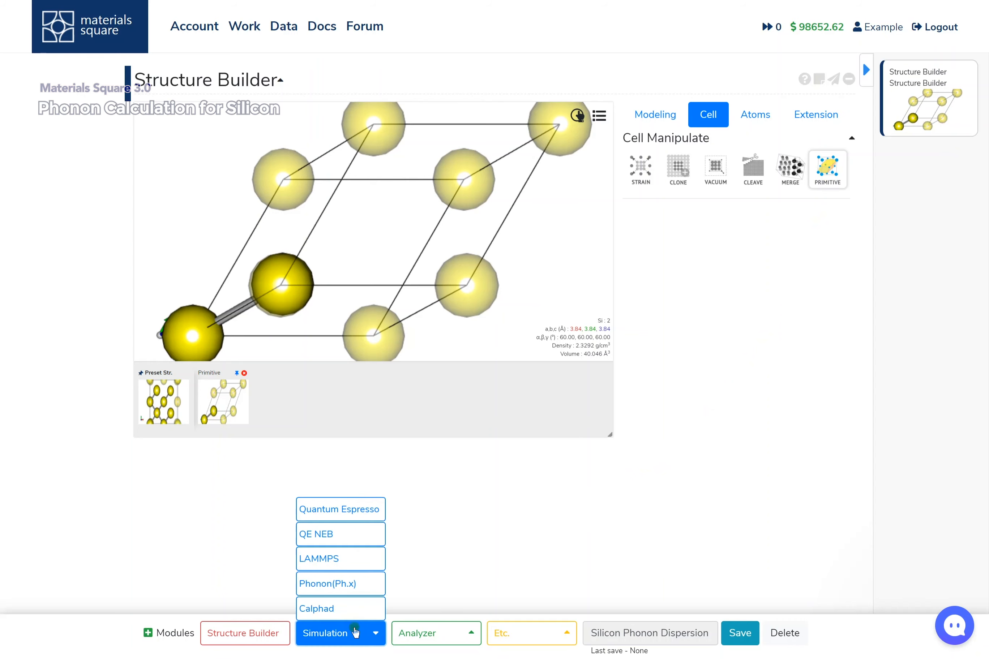
left_click(360, 509)
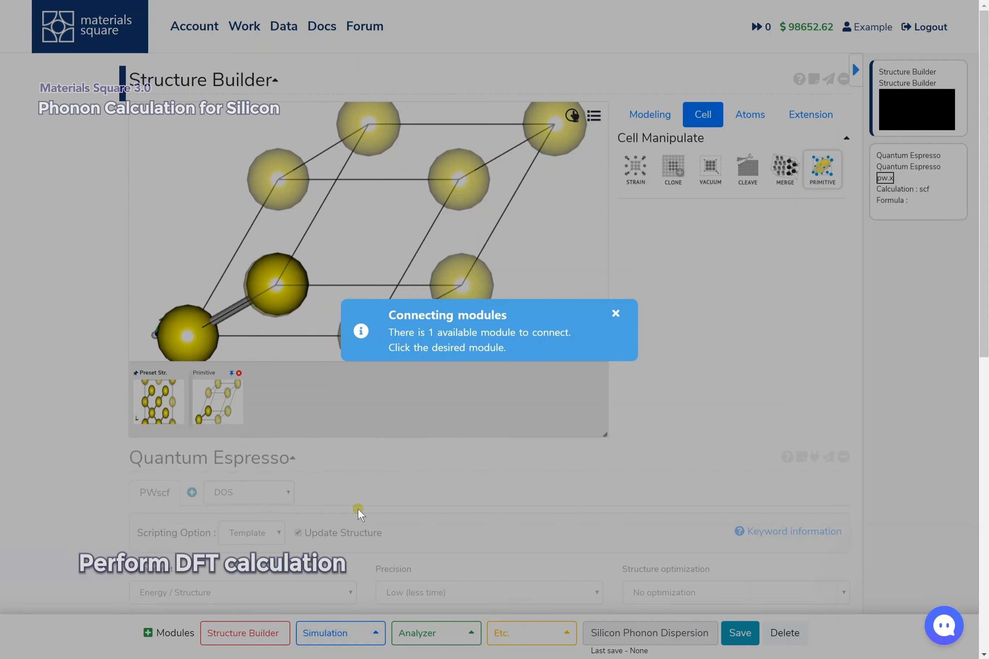
left_click(614, 318)
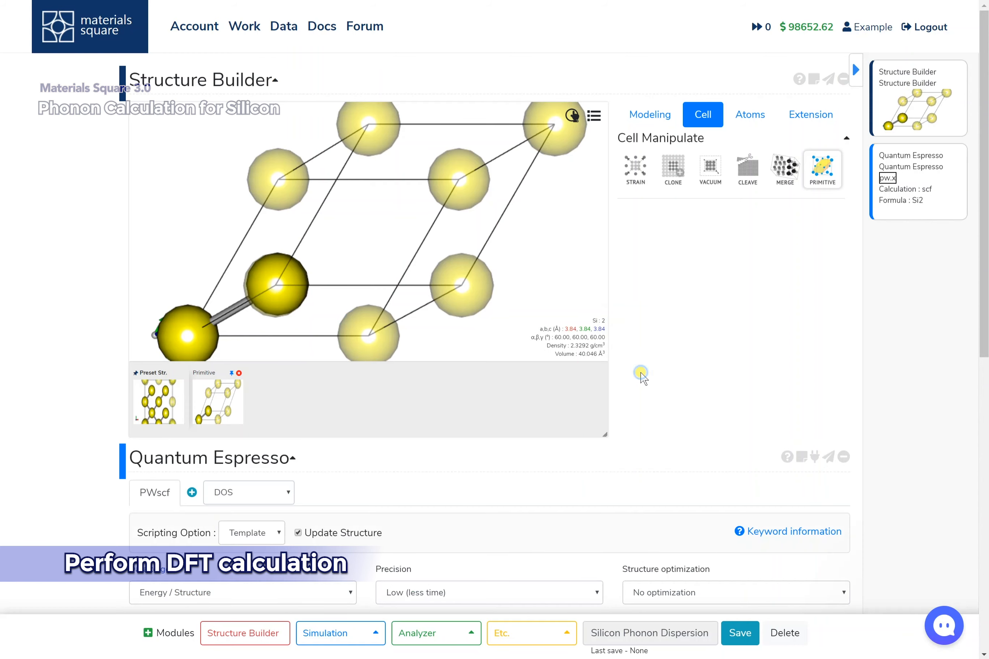
Set the precision to High (long time) with Ionic+cell optimization and enable the Van der Waals option
scroll(642, 376, "down", 8)
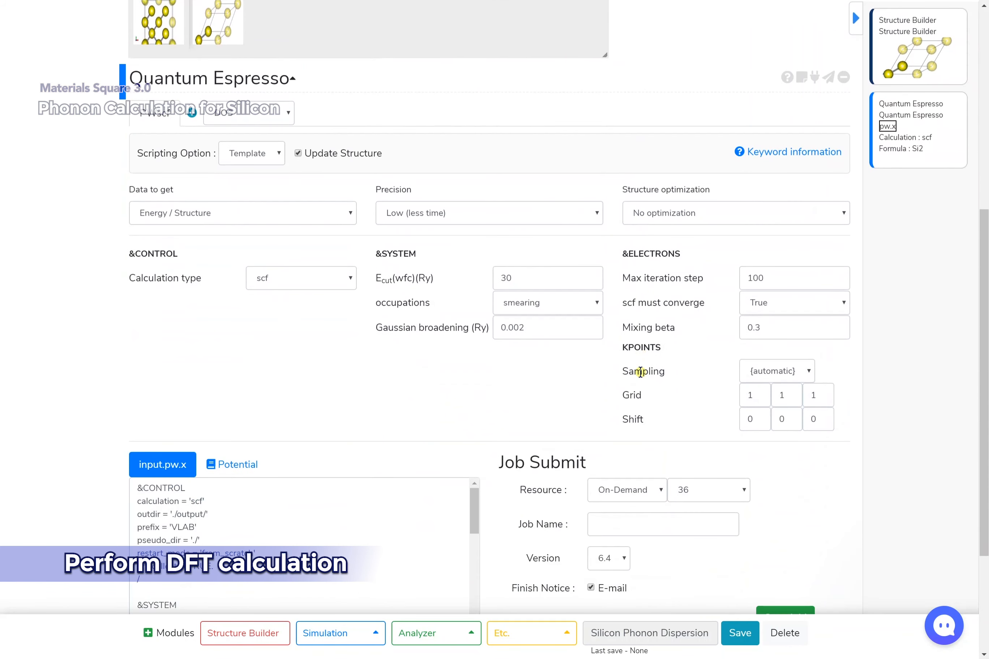
left_click(478, 216)
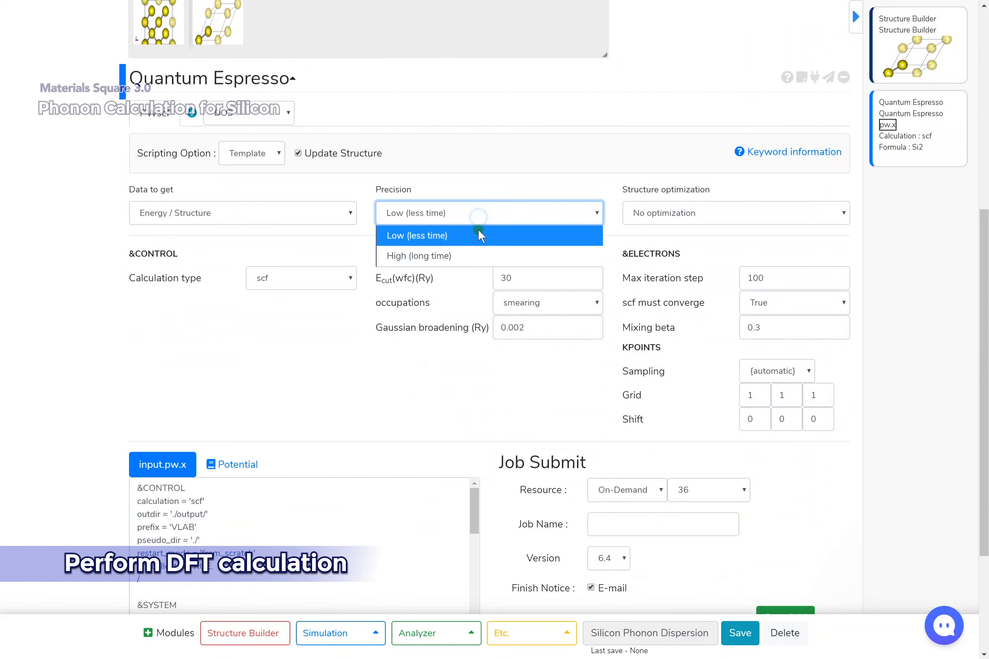
left_click(479, 255)
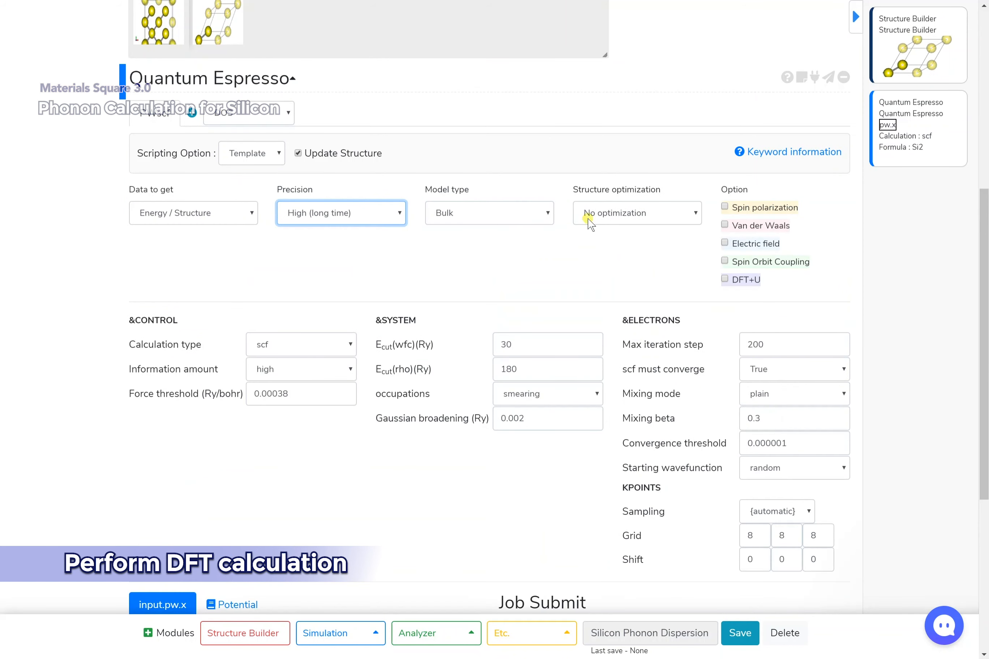
left_click(607, 215)
left_click(622, 274)
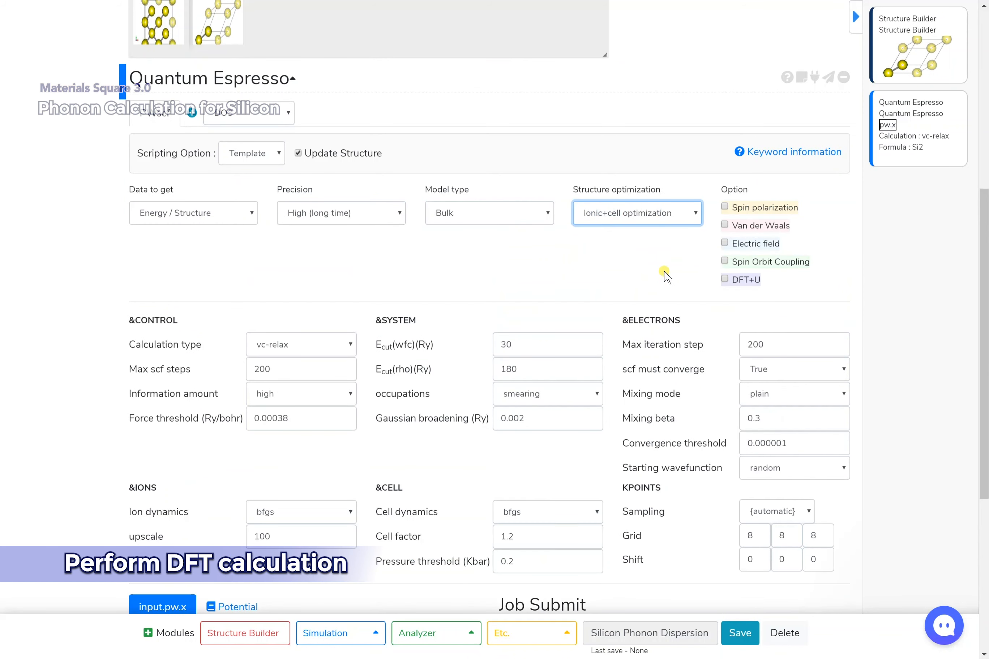
left_click(725, 225)
Set the force threshold to 3.8E-06 Ry/bohr
scroll(691, 281, "down", 2)
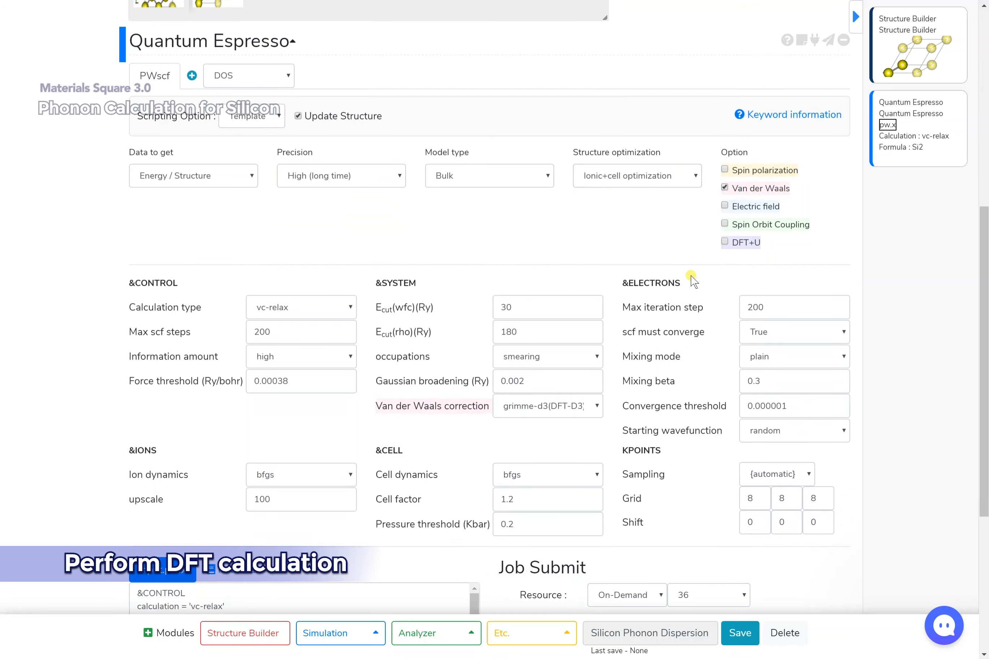
left_click(348, 354)
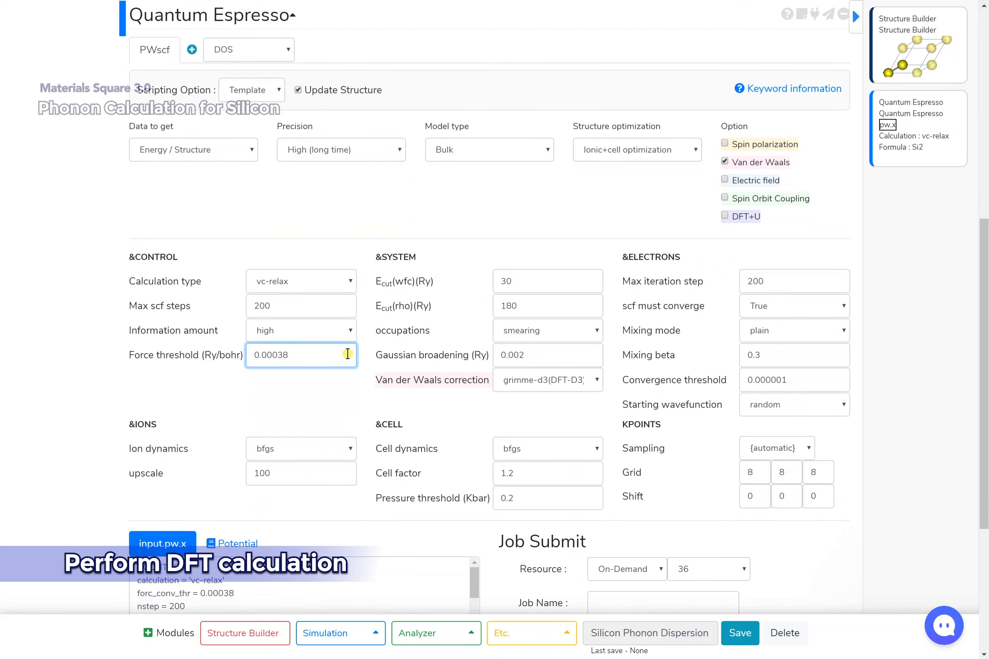
key("BackSpace")
key("BackSpace")
key("BackSpace")
key("BackSpace")
Set the Ecut(wfc) and Ecut(rho) cutoffs to 50 and 400 Ry, and the cell factor to 2.0
left_click(516, 280)
key("BackSpace")
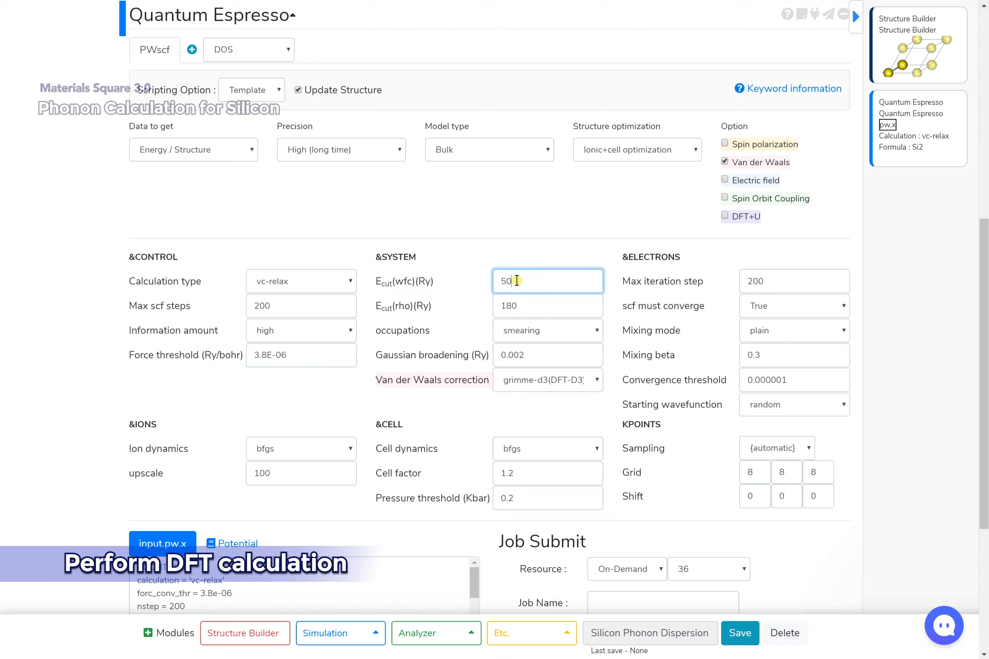
key("Tab")
type("40")
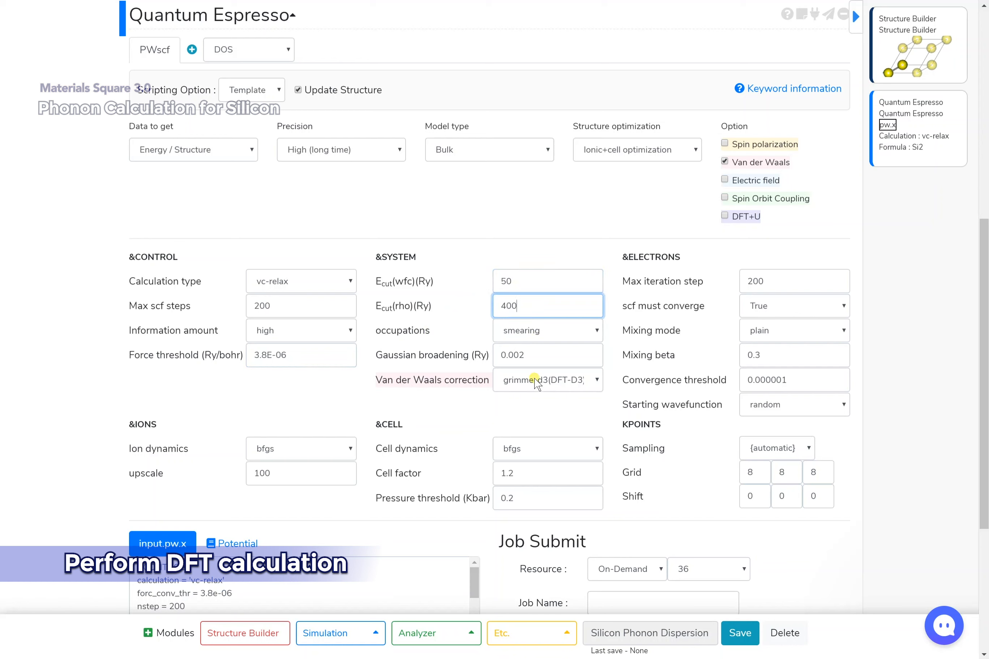
left_click(533, 468)
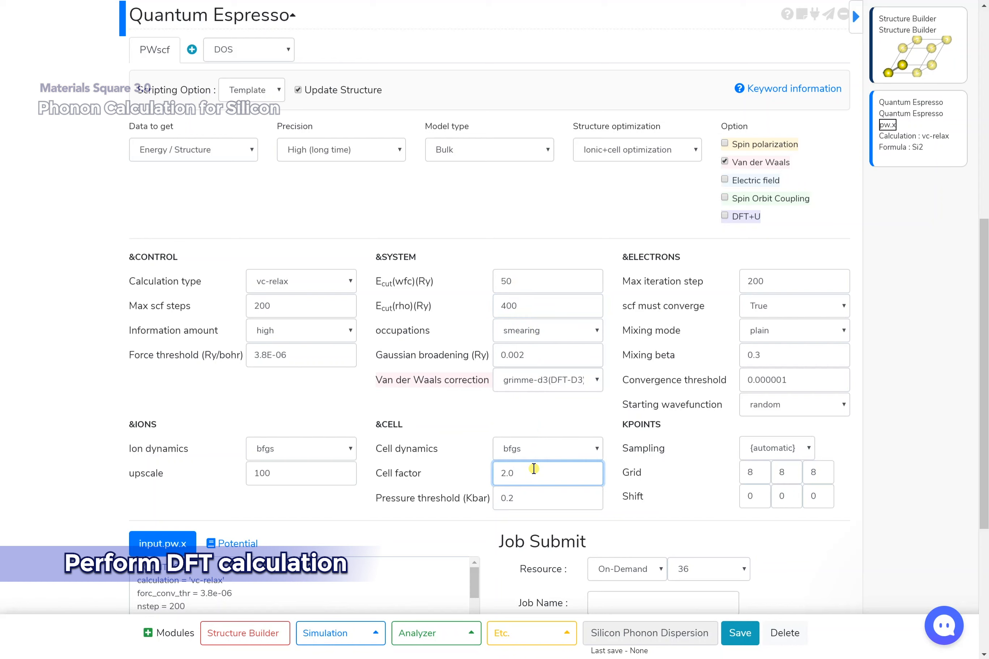
Set the electrons' mixing beta to 0.5 and the convergence threshold to 1.0E-12
left_click(775, 354)
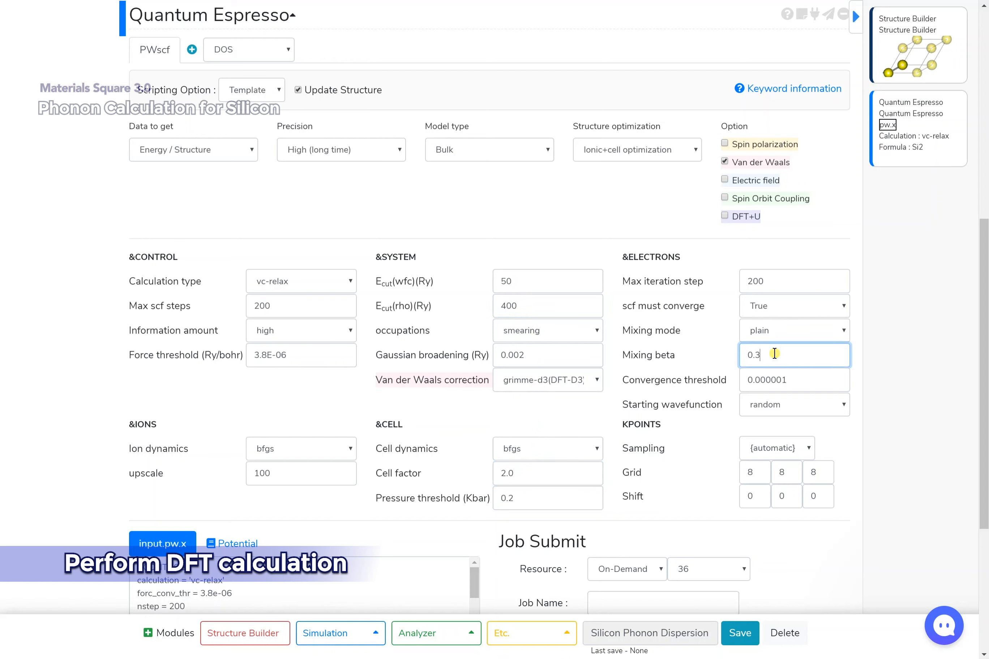
left_click(813, 382)
key("BackSpace")
key("BackSpace")
key("BackSpace")
key("BackSpace")
key("BackSpace")
key("BackSpace")
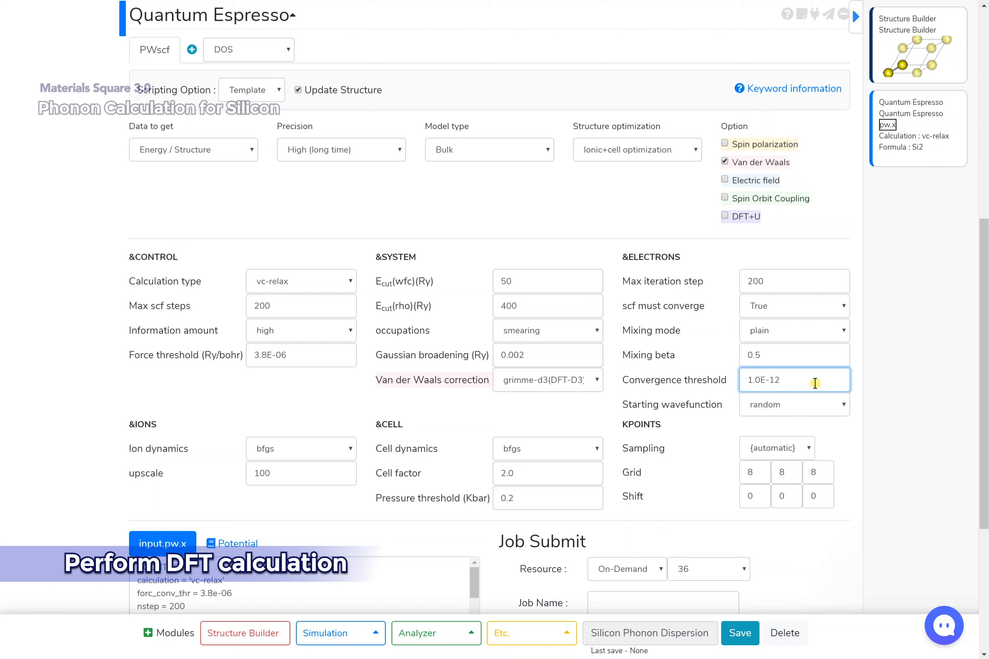
Set the k-points grid to 20 × 20 × 20
left_click(761, 469)
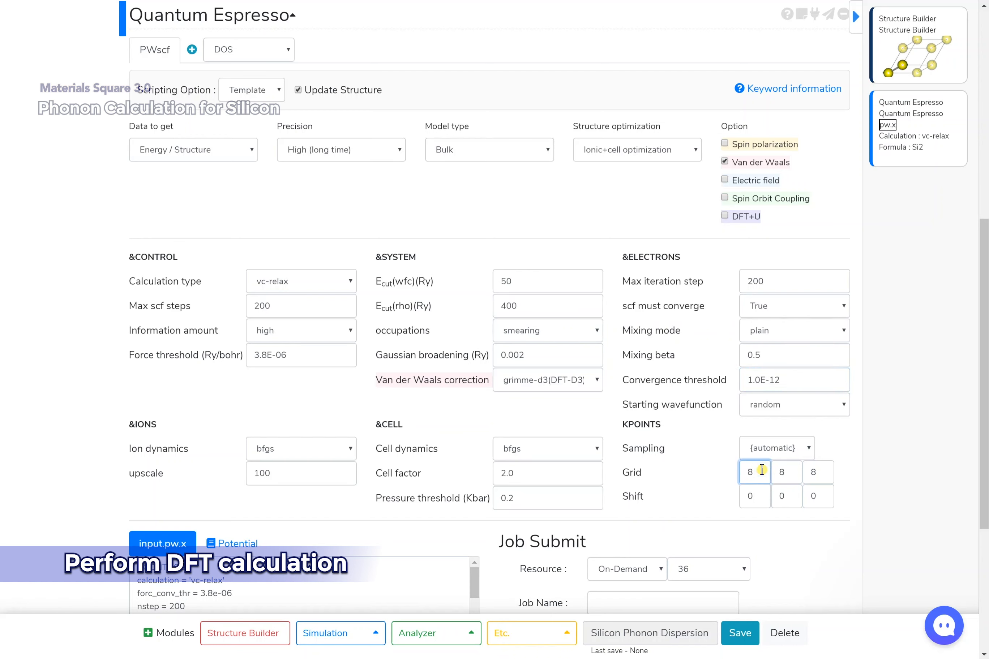
key("Tab")
type("20")
key("Tab")
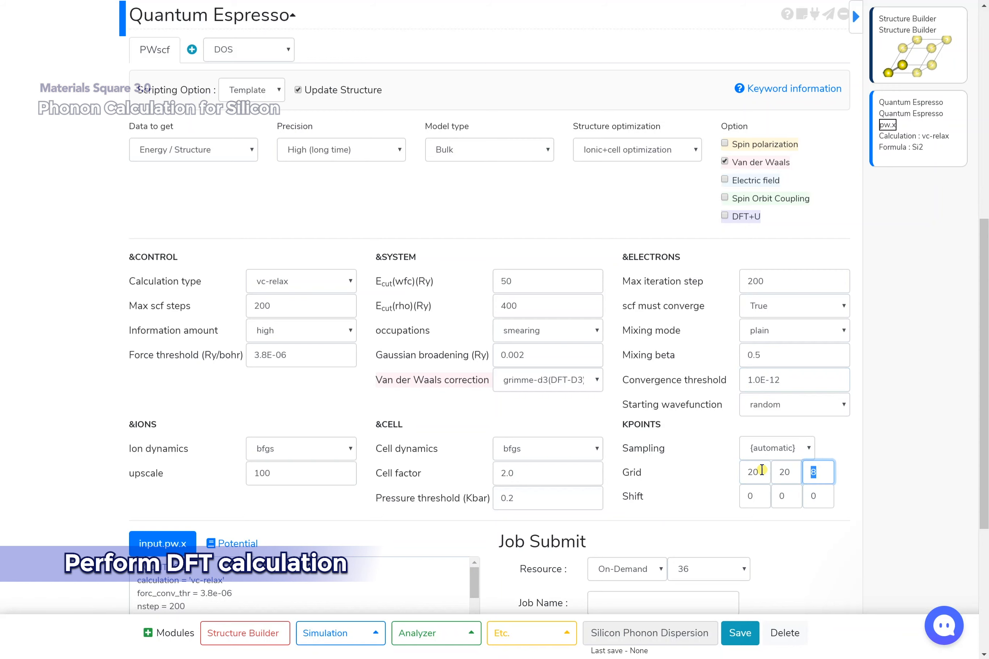
type("20")
Name the Quantum Espresso job Si.vcrlx and start it
scroll(761, 470, "down", 1)
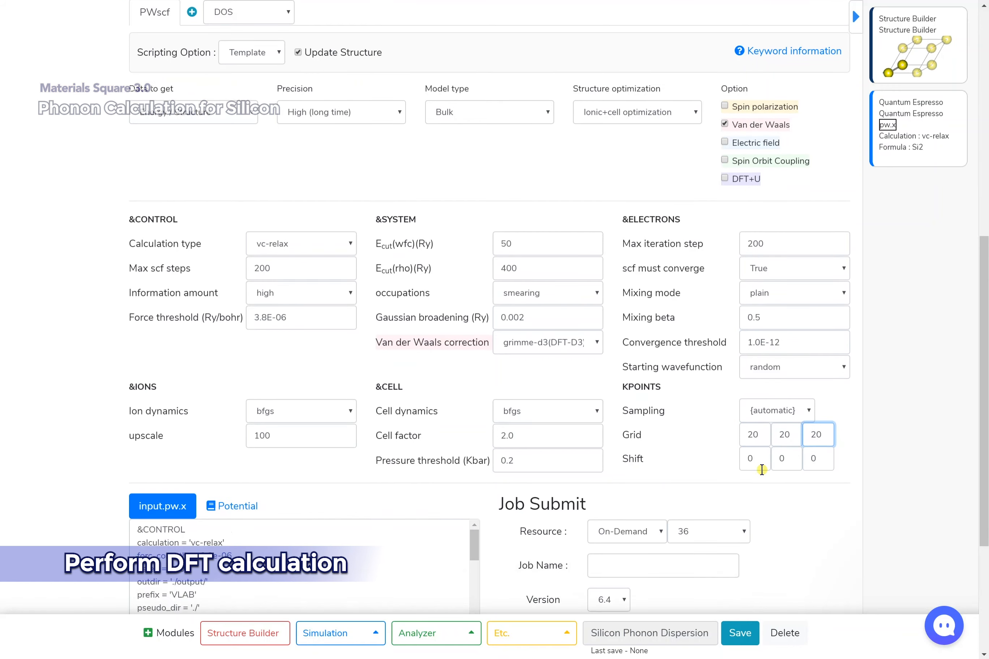
left_click(725, 545)
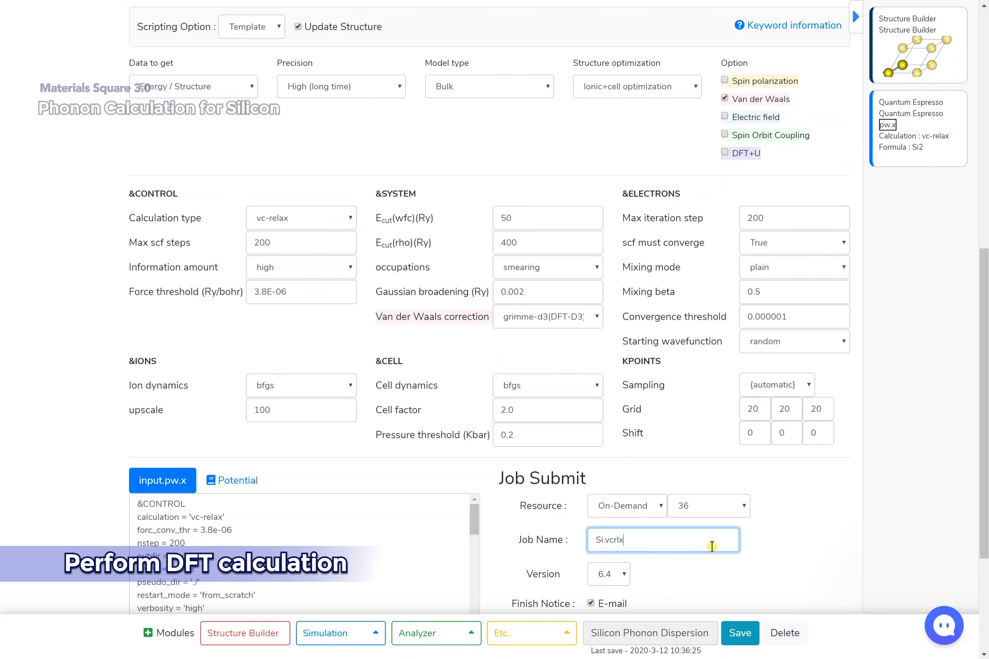
scroll(712, 546, "down", 1)
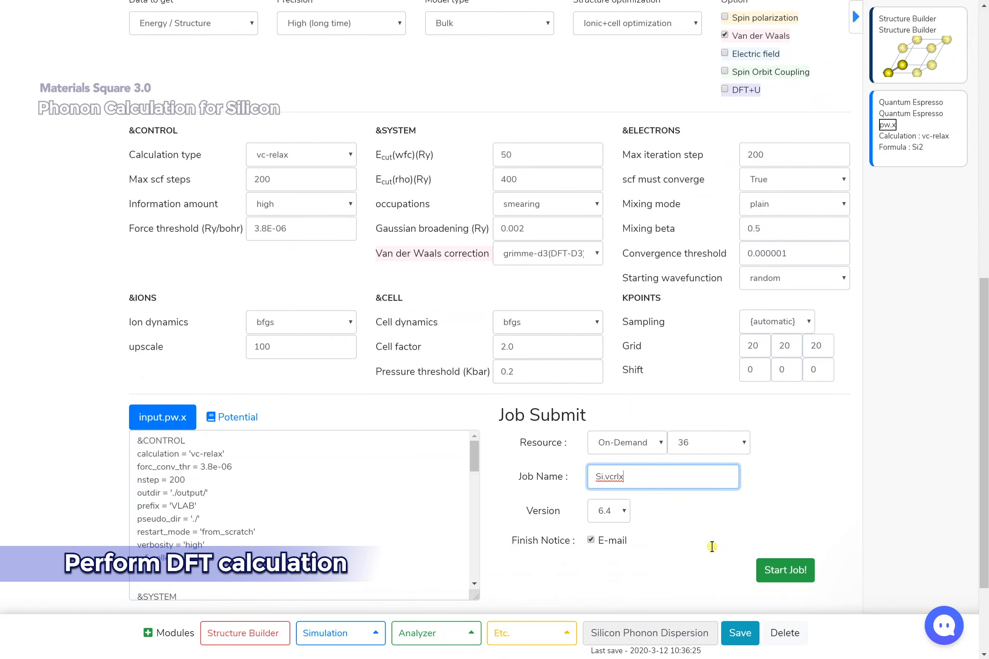
left_click(785, 570)
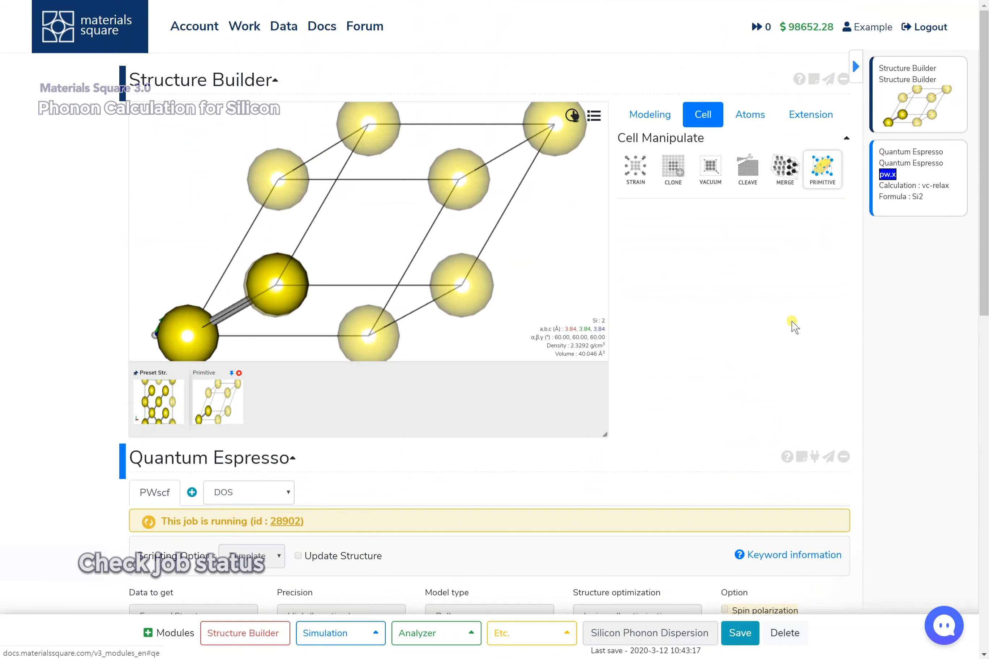
Check the running jobs list and refresh the status of the submitted Quantum Espresso job
left_click(768, 32)
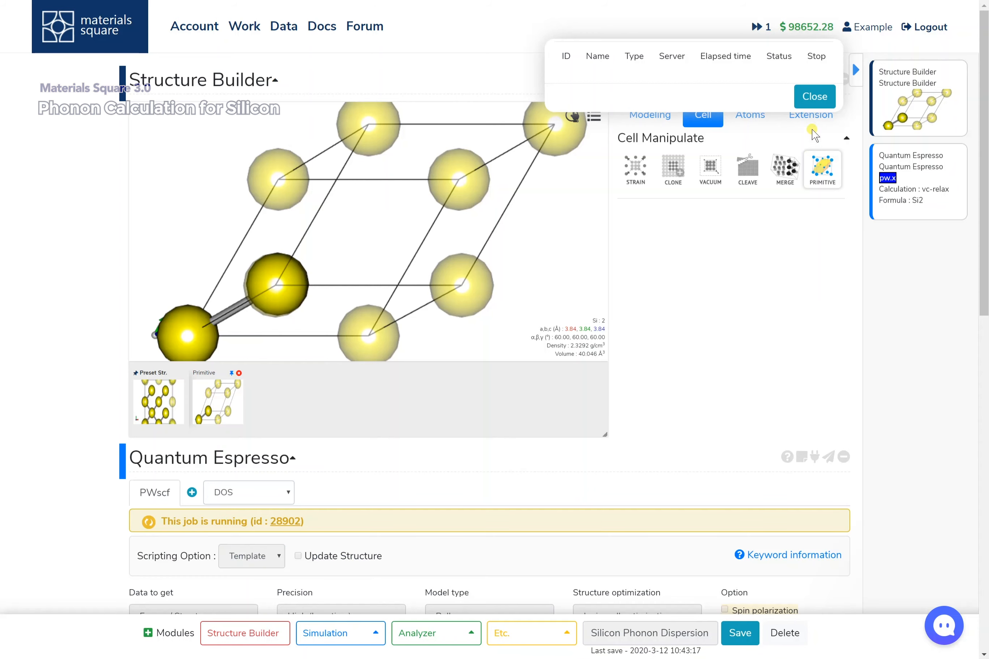
left_click(811, 96)
scroll(695, 327, "down", 10)
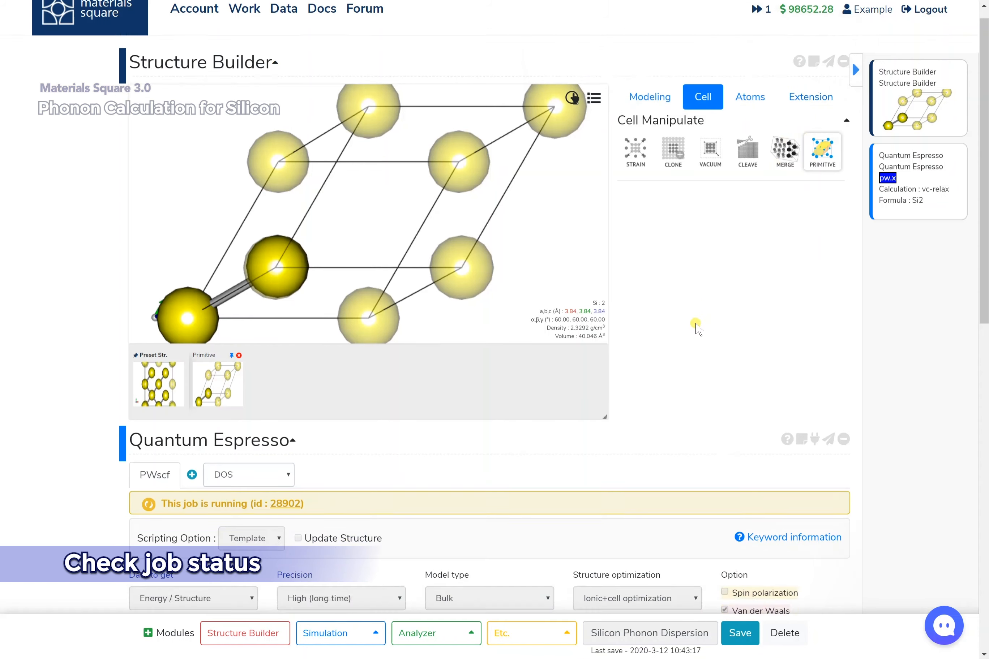
scroll(676, 347, "down", 3)
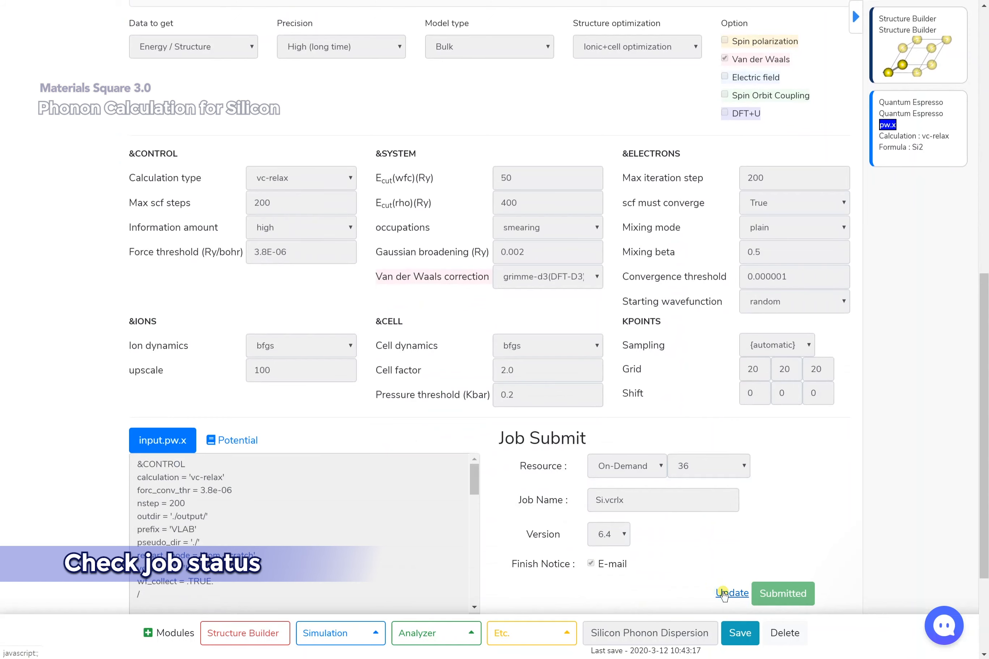
scroll(673, 421, "up", 4)
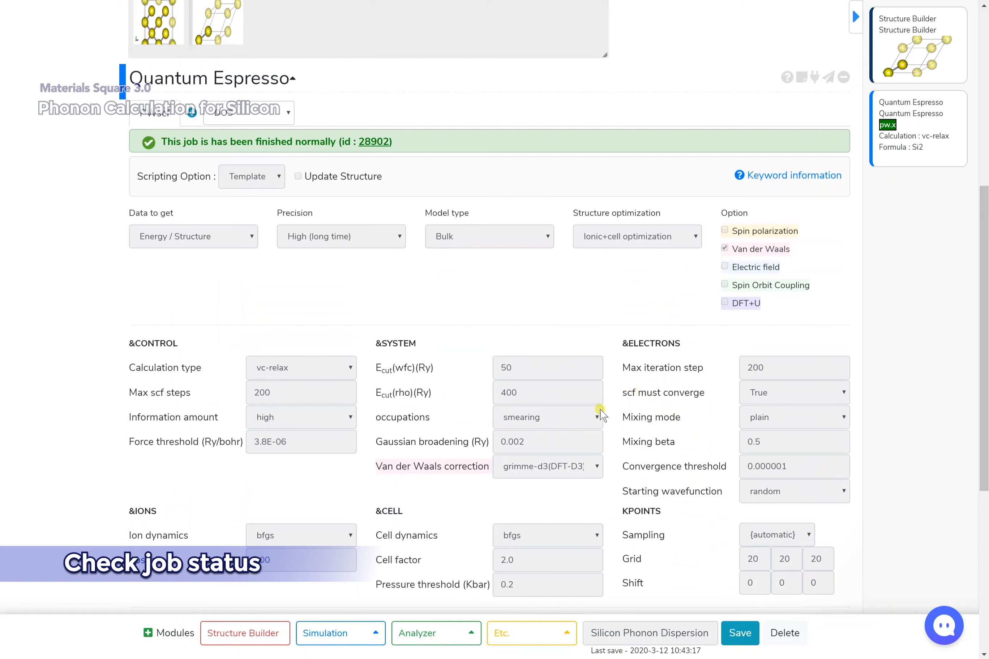
Add a Phonon(Ph.x) simulation module connected to the finished Quantum Espresso calculation
left_click(359, 634)
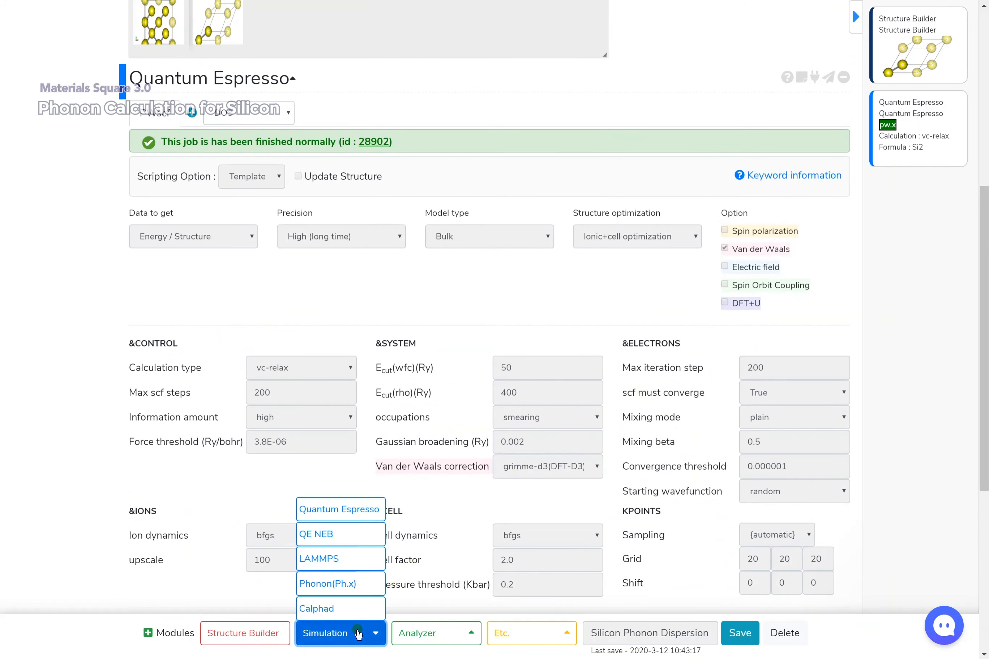
left_click(369, 584)
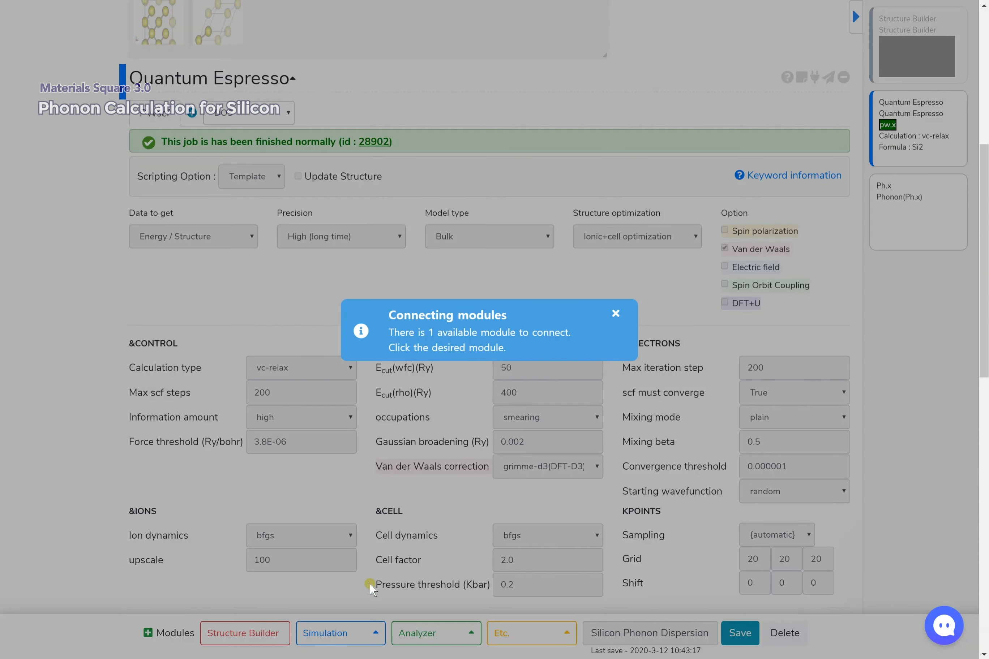
left_click(616, 315)
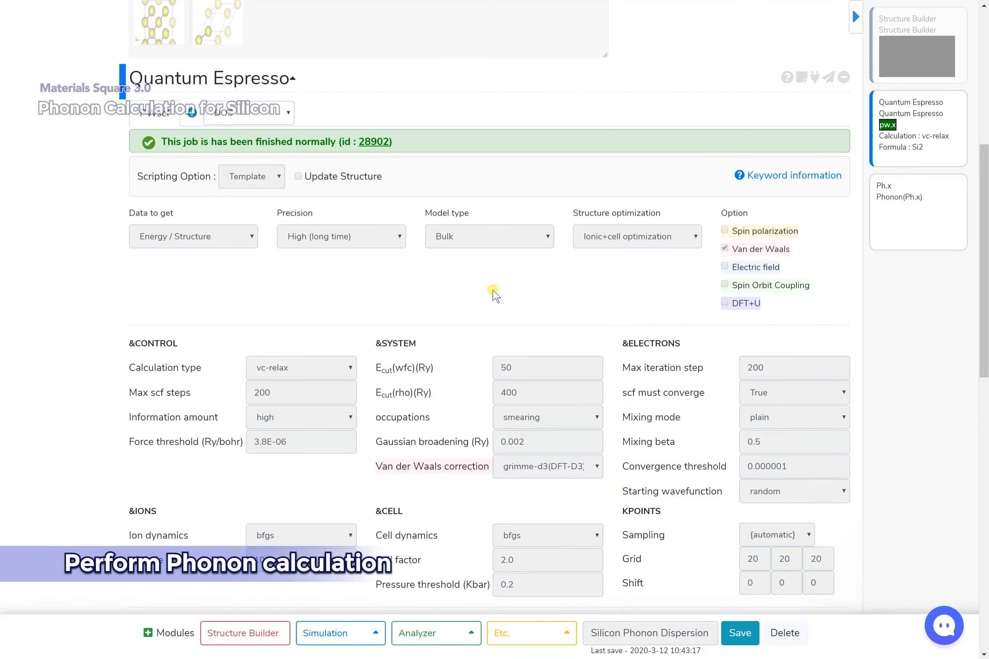
Set the Ph.x q-points grid to 9 × 9 × 9
scroll(493, 293, "down", 12)
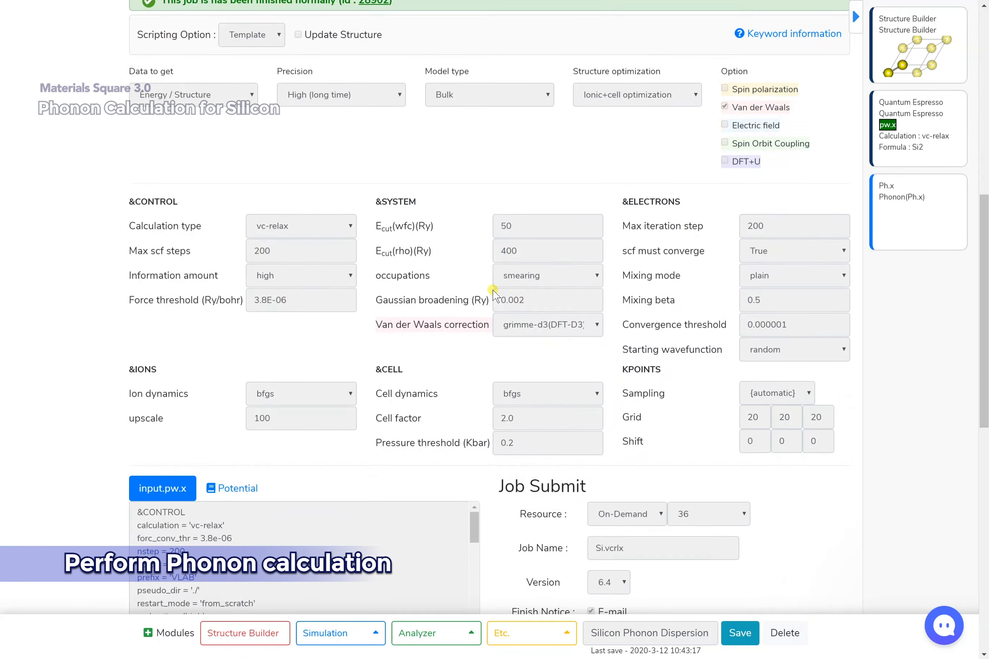
scroll(500, 291, "down", 2)
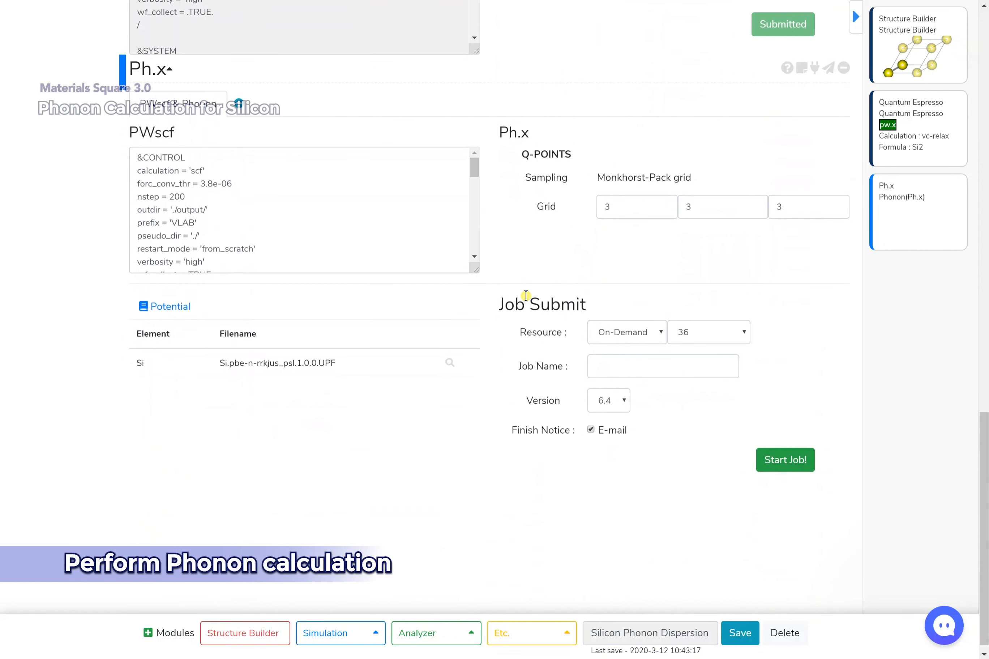
double_click(613, 209)
type("9")
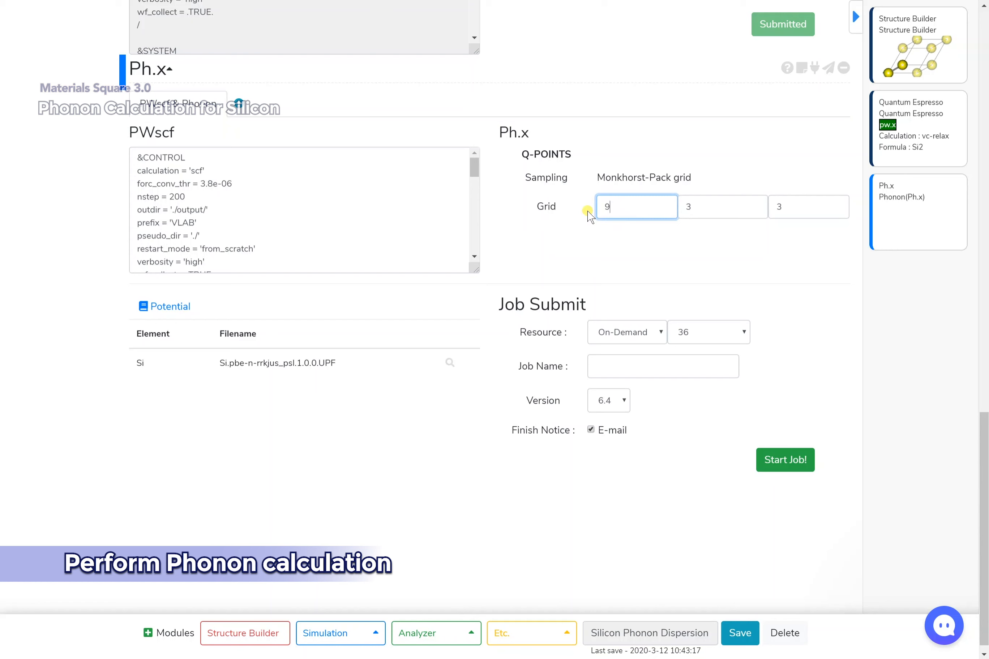
key("Tab")
type("9")
key("Tab")
type("9")
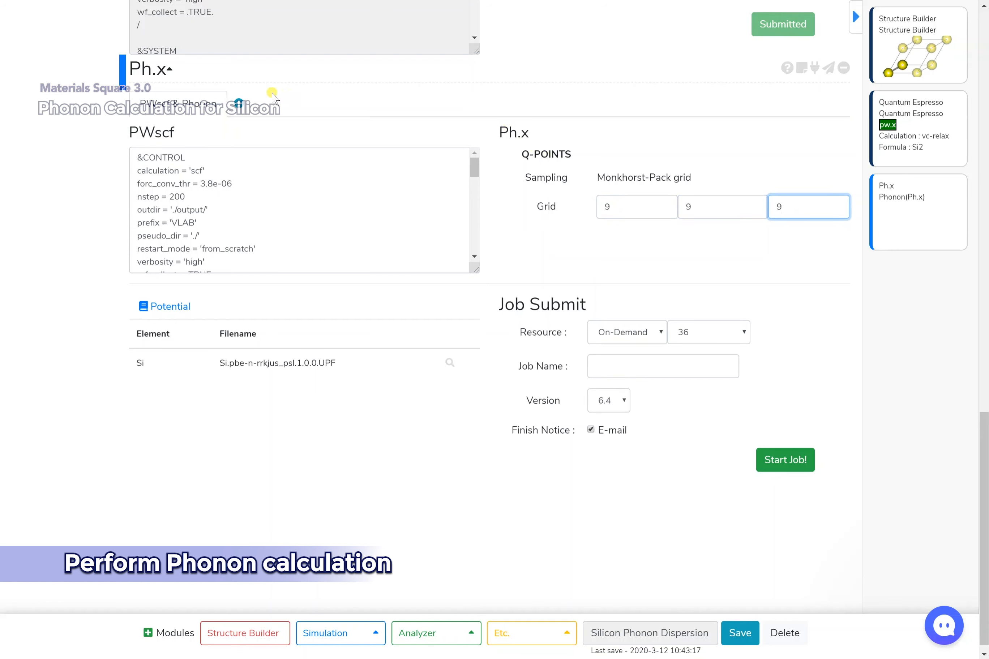
Add a Post Process stage to the Ph.x module and set its band crystal system to FCC
left_click(239, 104)
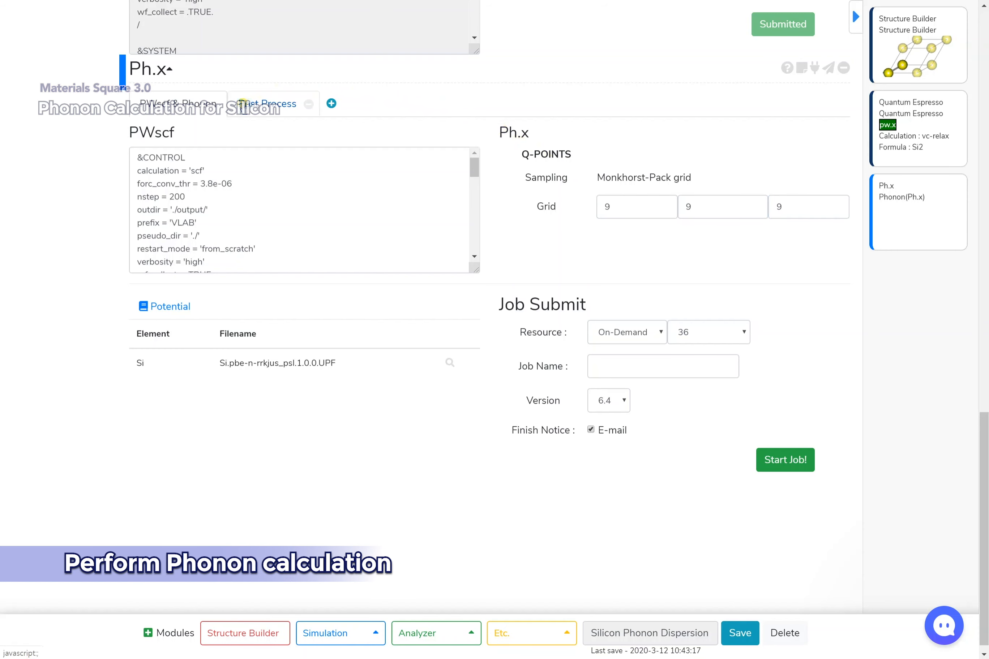
left_click(242, 103)
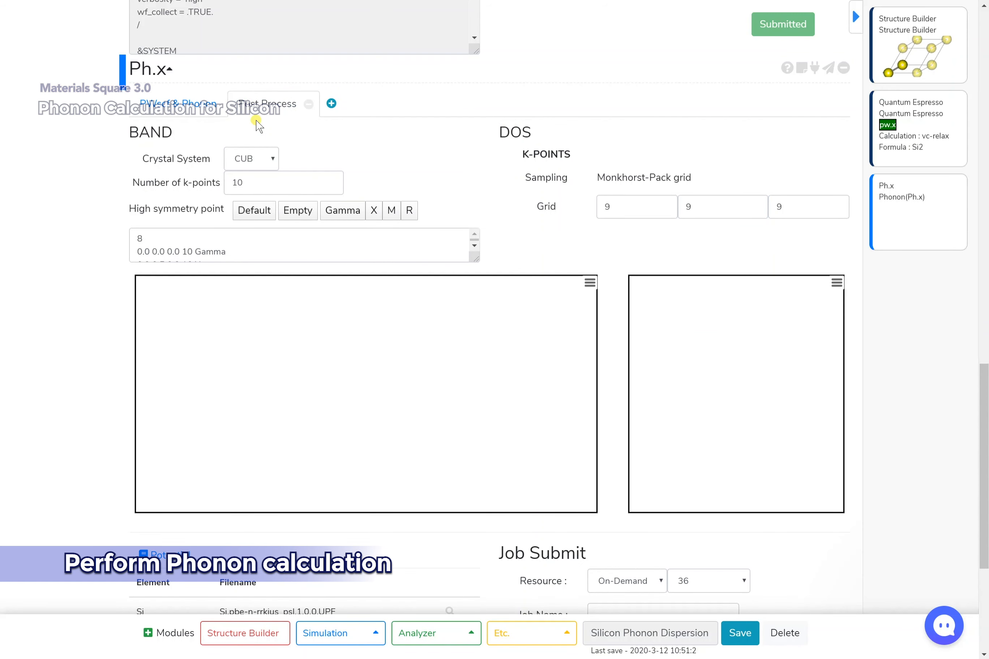
left_click(246, 158)
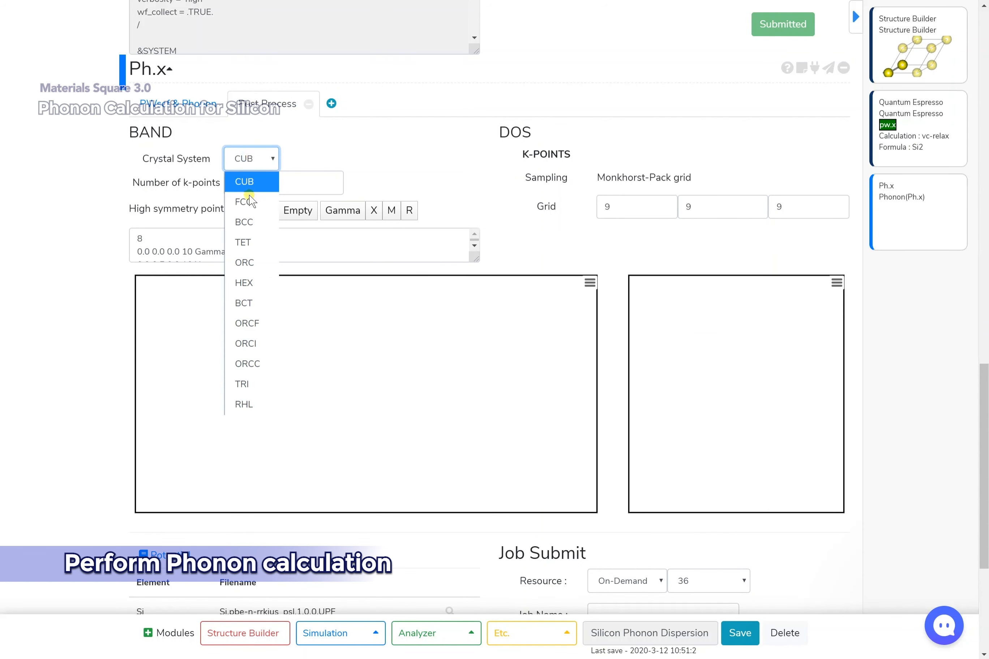
left_click(249, 197)
Replace the default high symmetry path with Gamma, X and K, using 50 k-points for each
double_click(232, 183)
type("50")
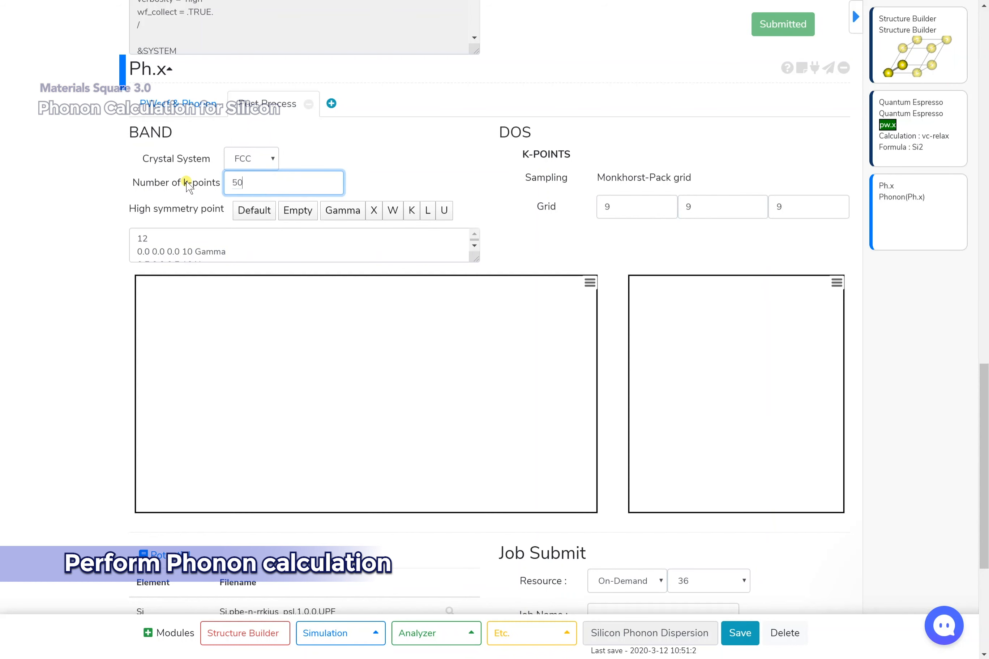
left_click(299, 215)
left_click(336, 218)
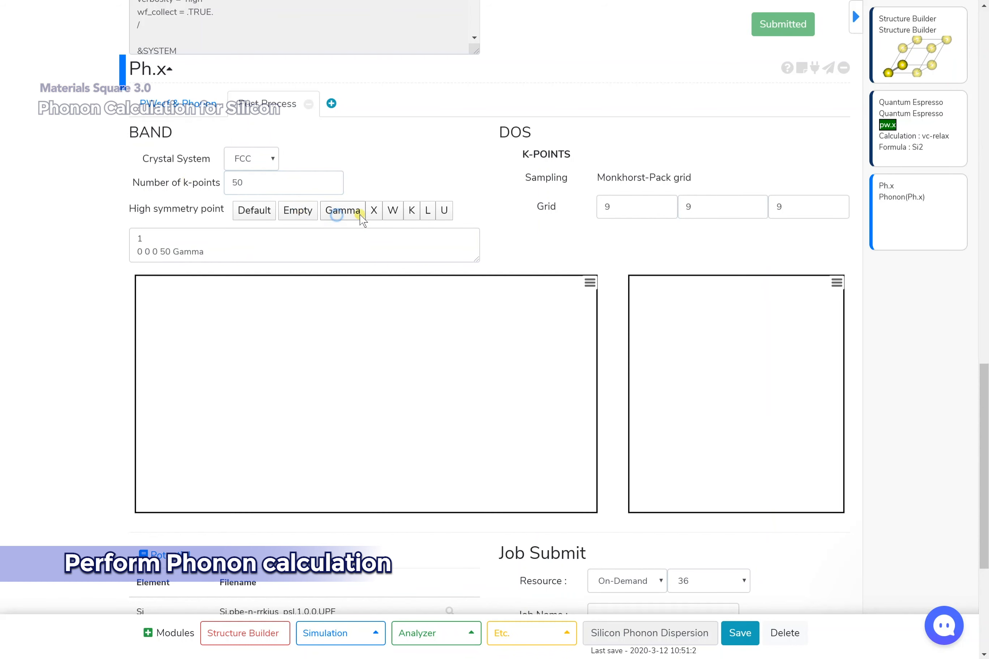
left_click(374, 217)
left_click(411, 210)
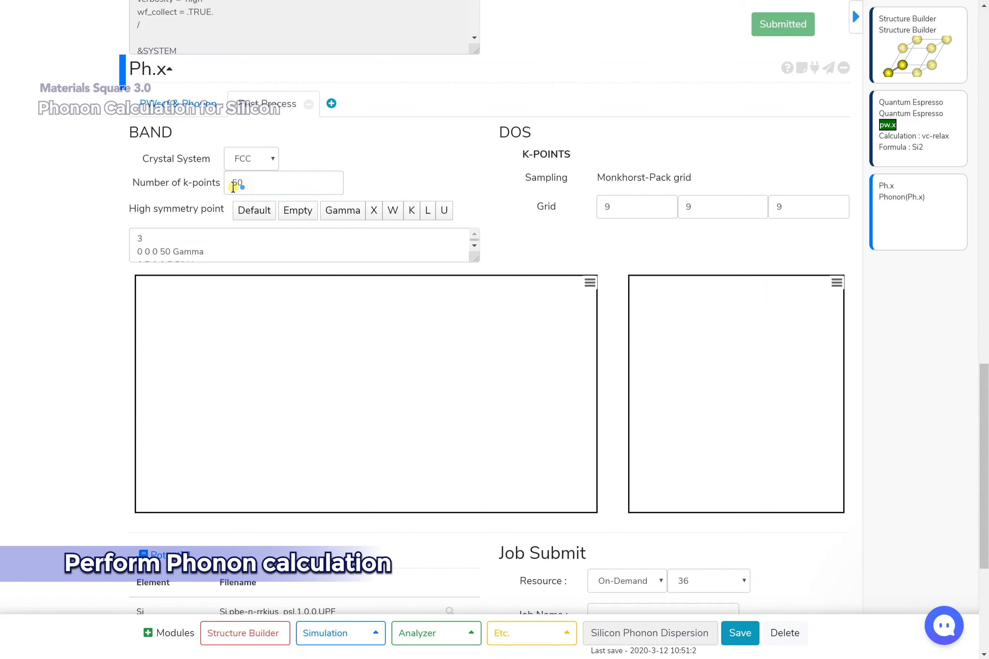
Append a closing Gamma point with 1 k-point to the band path and enlarge the path list to show every entry
double_click(238, 184)
type("1")
left_click(340, 212)
left_click_drag(475, 258, 477, 313)
Name the phonon job Si.phonon and start it
scroll(621, 345, "down", 7)
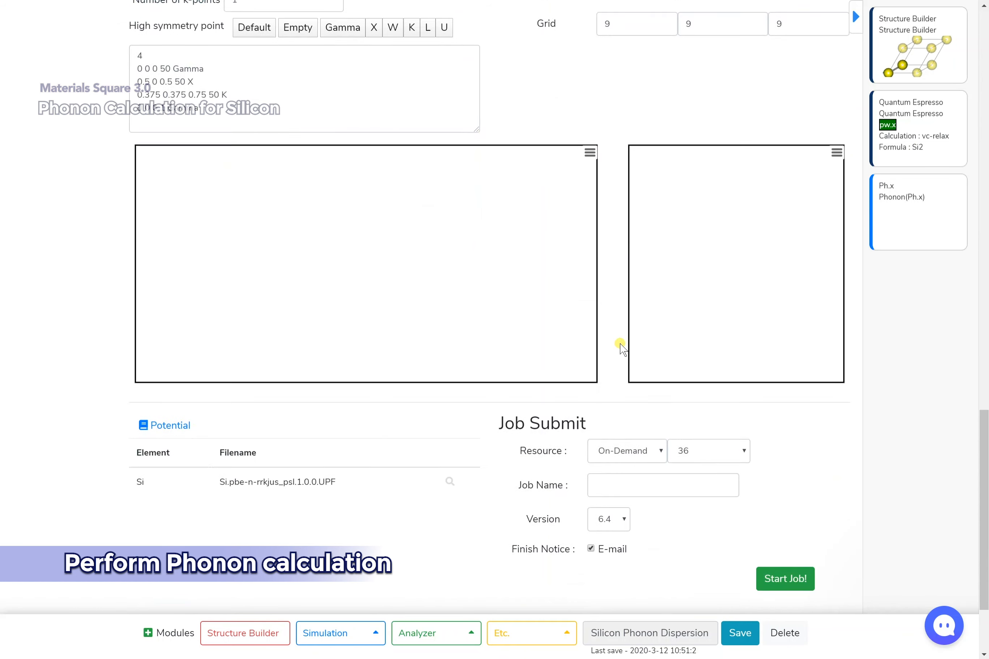
left_click(625, 350)
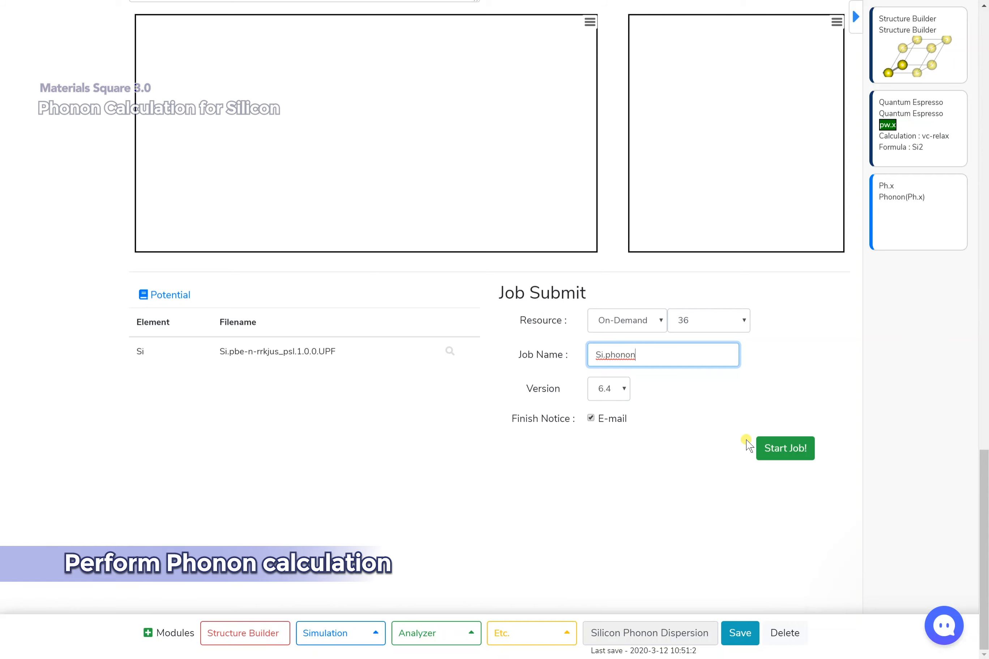
left_click(787, 454)
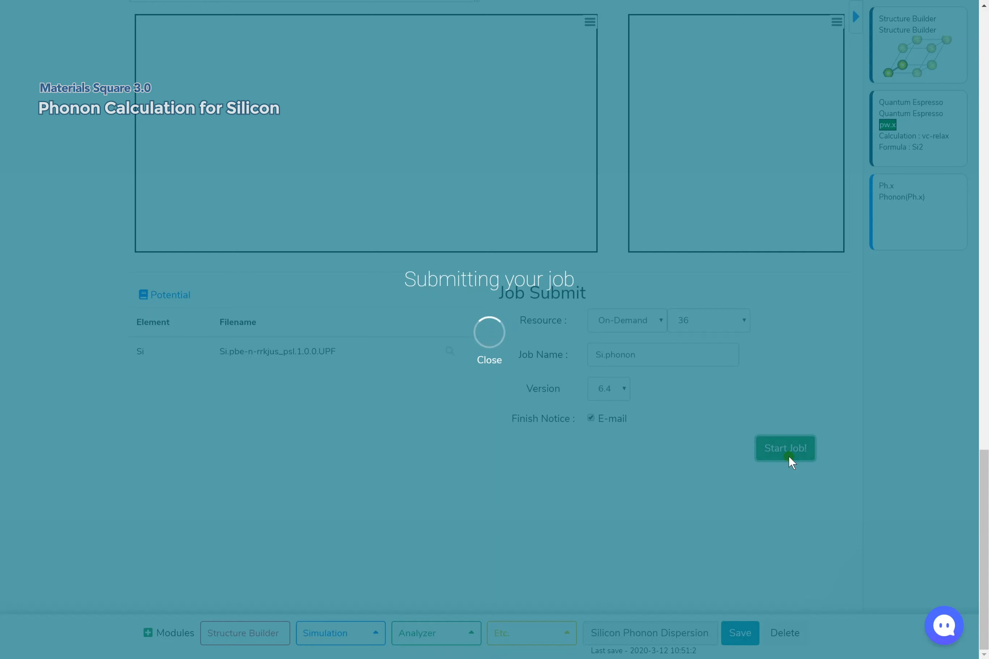
Check the running jobs list for the status of the submitted phonon job
scroll(788, 455, "up", 1)
scroll(787, 454, "up", 3)
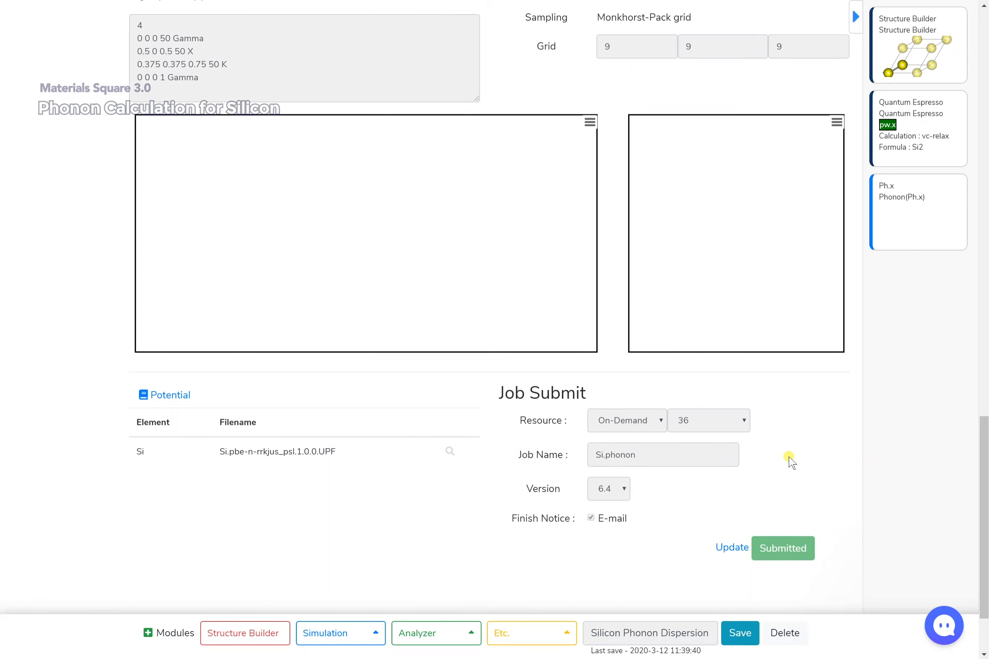
scroll(789, 460, "up", 20)
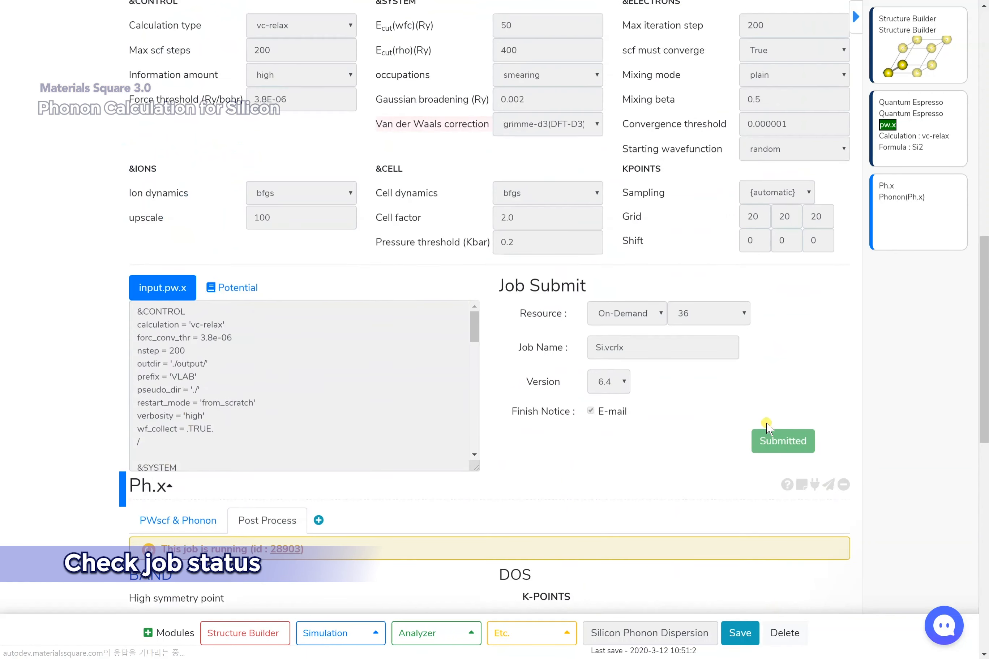
scroll(763, 278, "up", 8)
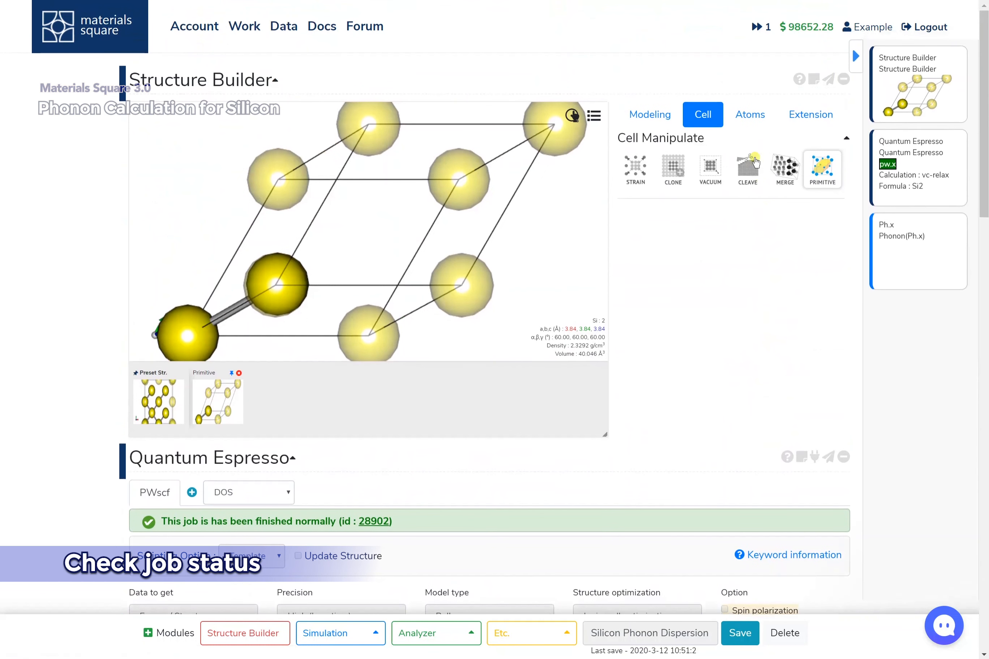
left_click(756, 32)
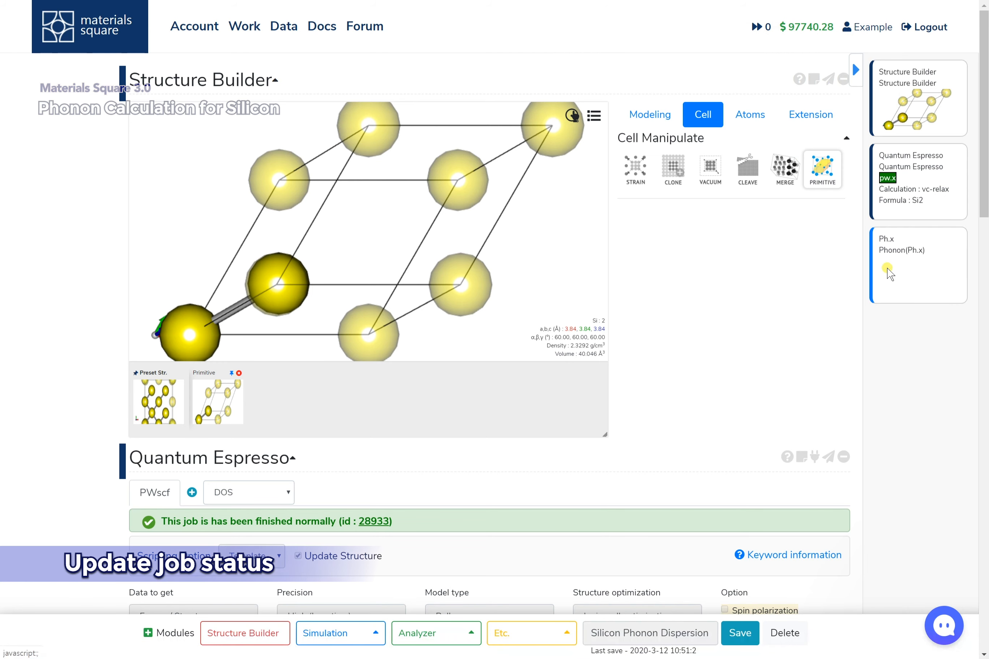
Update the Ph.x job status and bring its phonon band and DOS plots into view
left_click(913, 251)
scroll(772, 422, "down", 3)
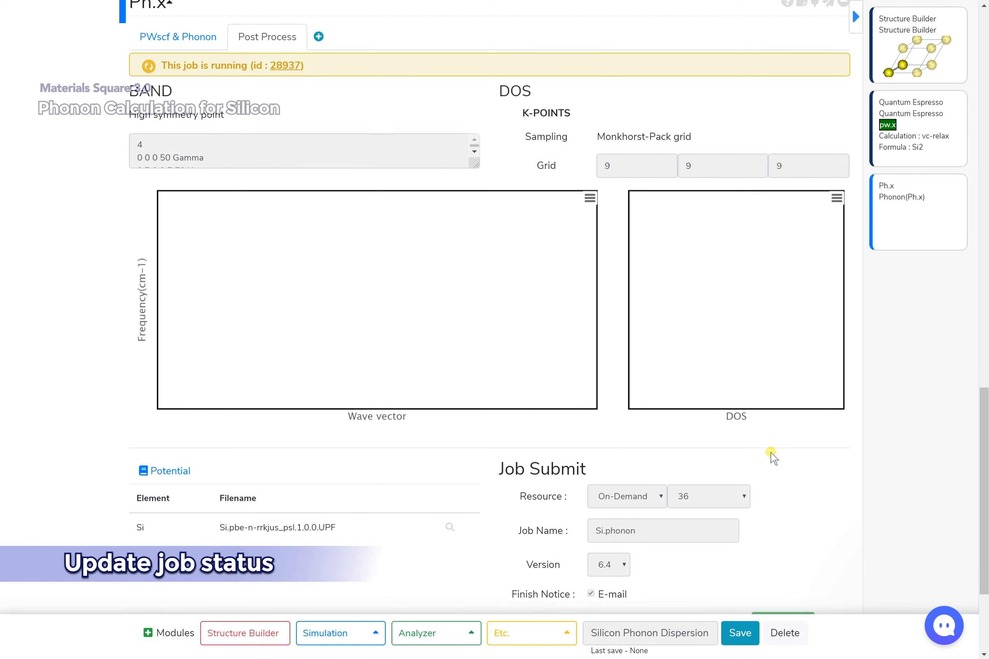
left_click(730, 555)
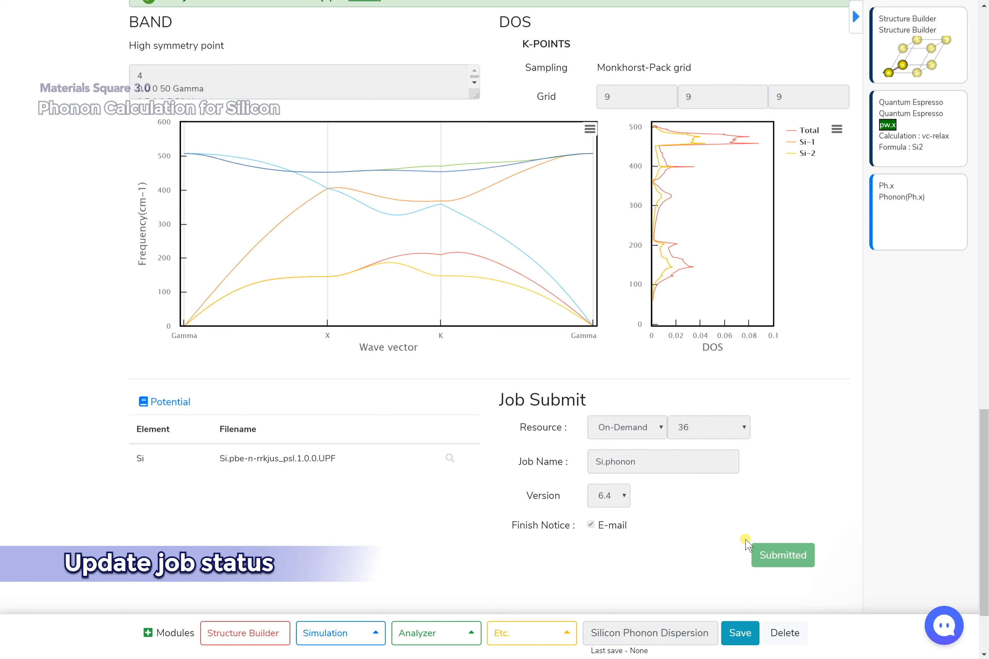
scroll(742, 514, "up", 3)
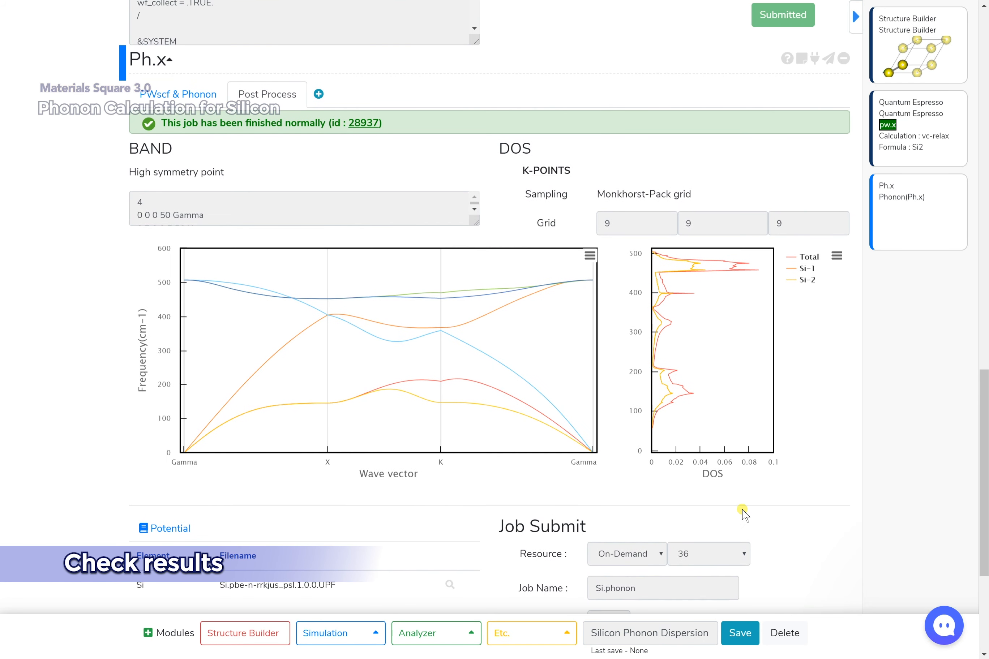